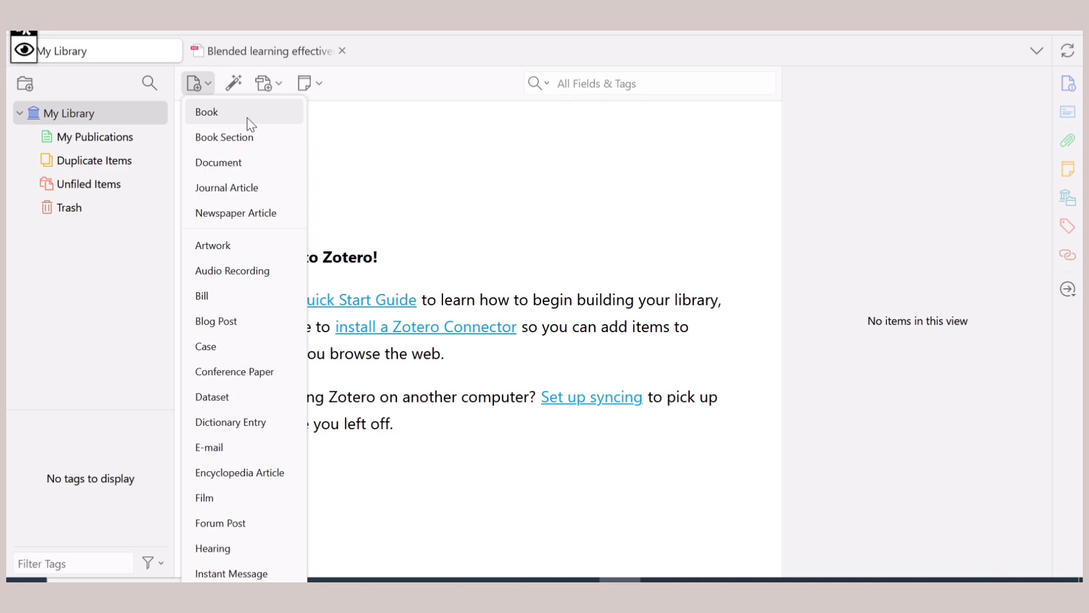
# Create a new Book item titled "educational research" and fill in the author's last and first name
pyautogui.click(247, 118)
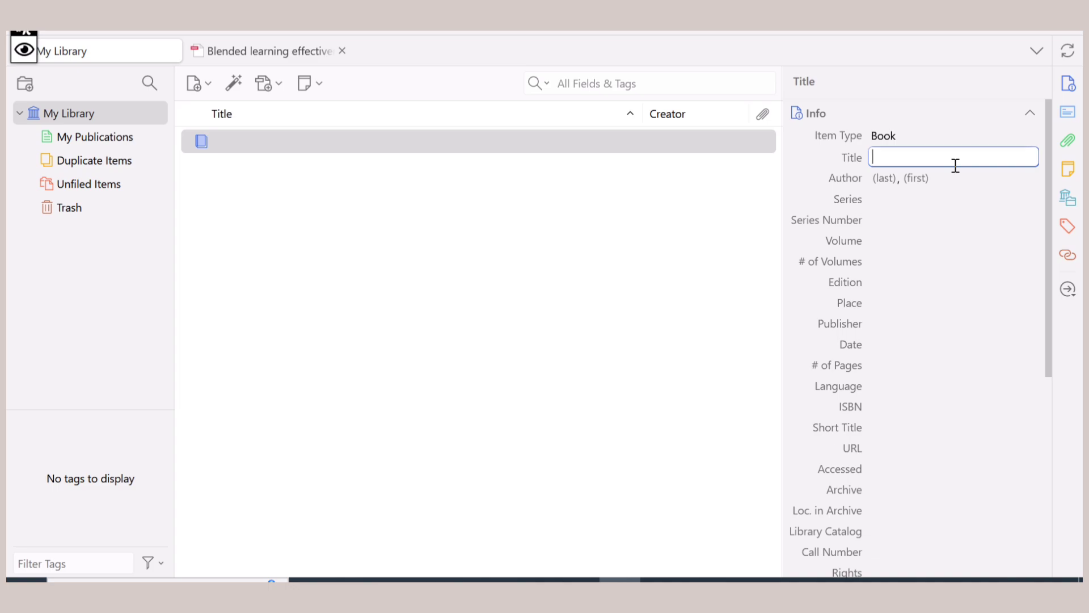
pyautogui.write('educational research')
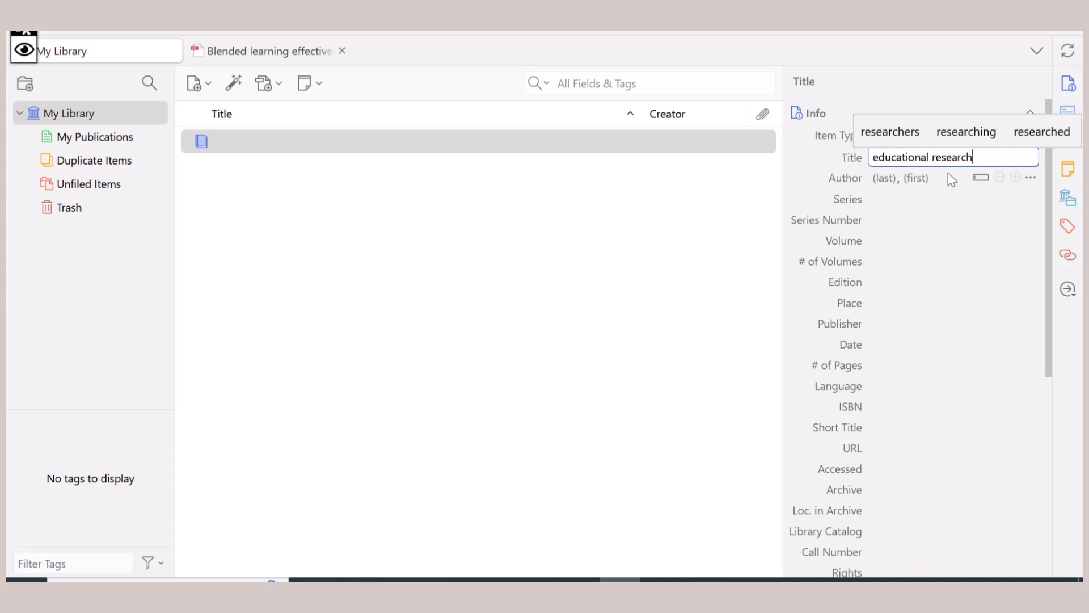
pyautogui.click(885, 177)
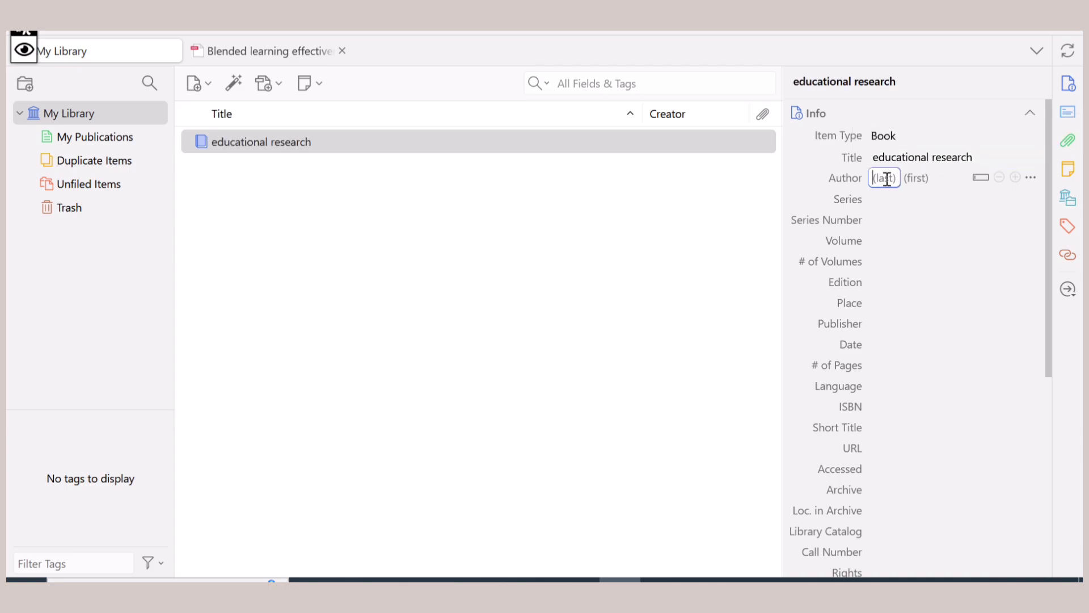
pyautogui.write('G J')
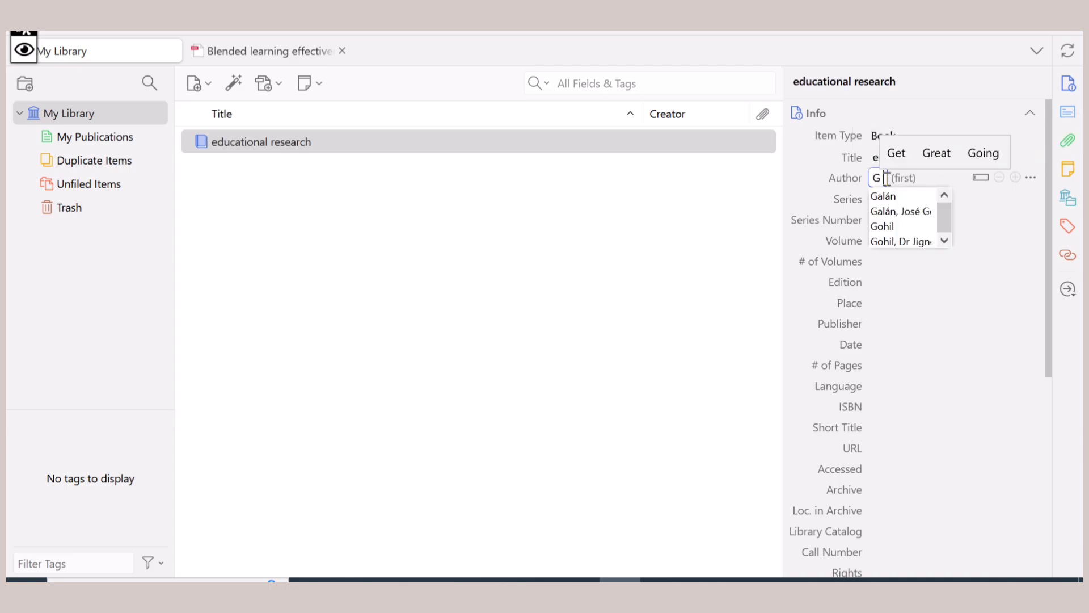
pyautogui.click(915, 178)
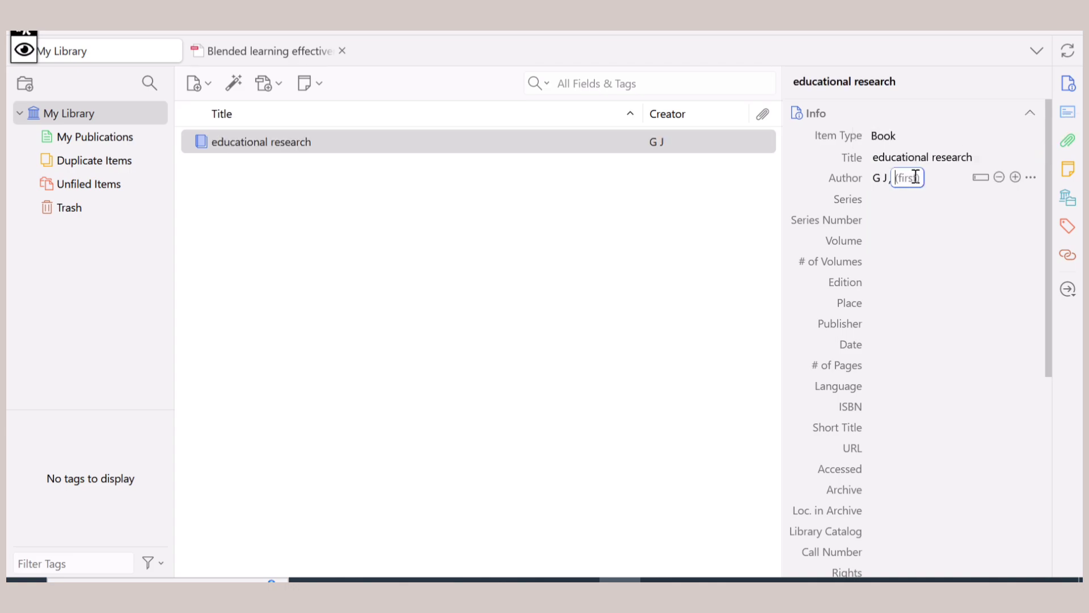
pyautogui.write('Shah')
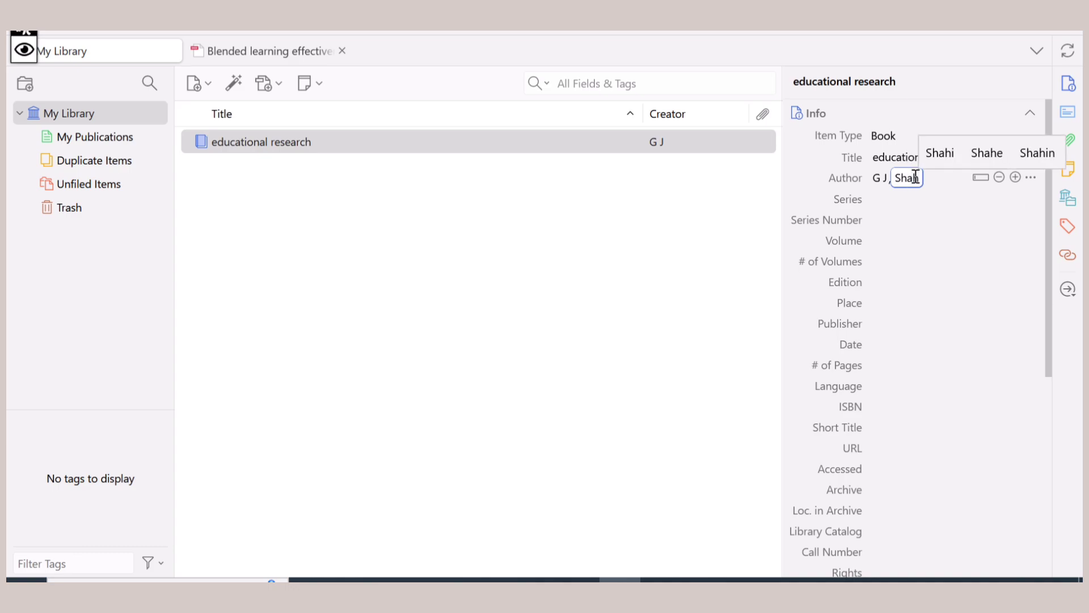
# Set the book's series to 1, its volume to 5th and its edition to 2nd
pyautogui.click(884, 207)
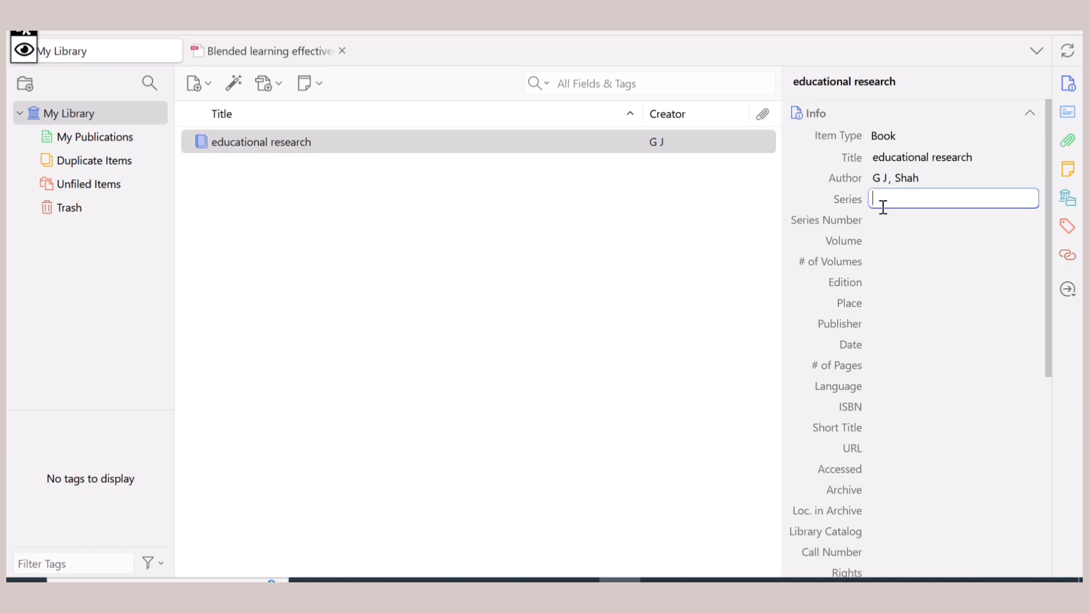
pyautogui.write('1')
pyautogui.click(879, 241)
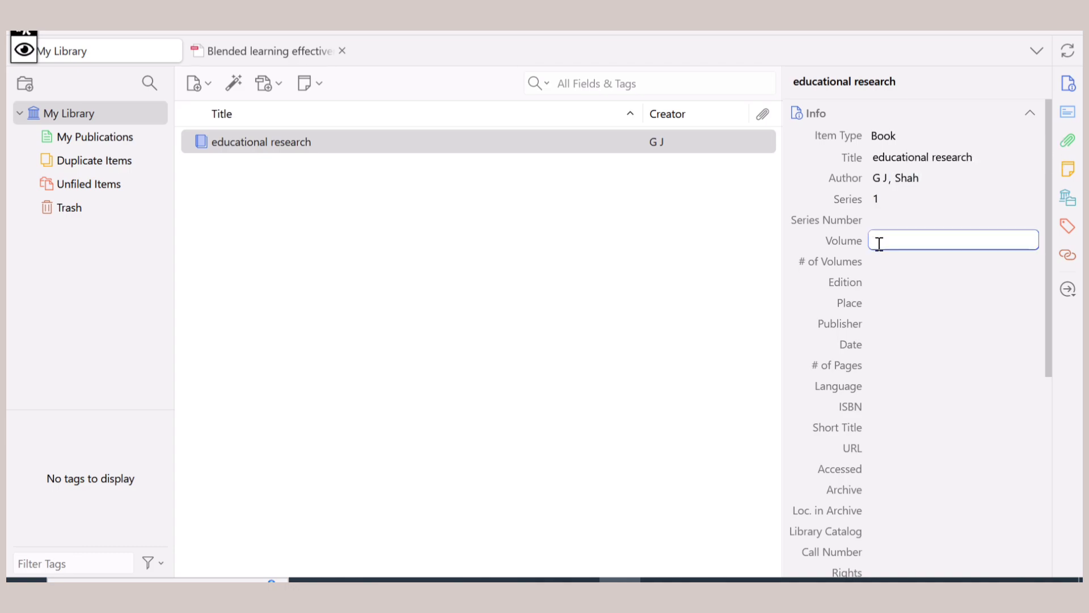
pyautogui.write('5th')
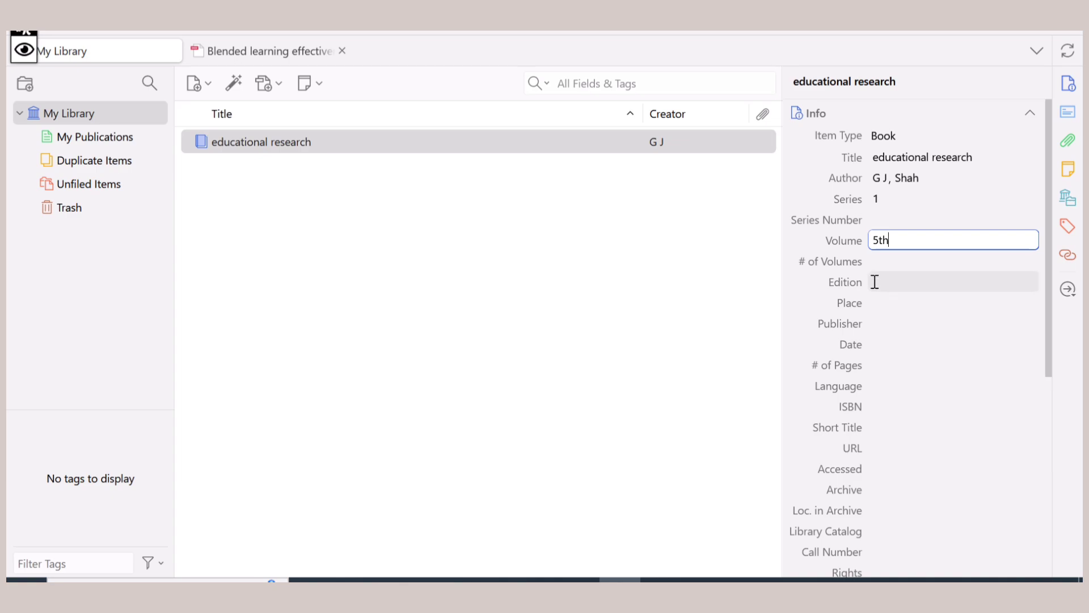
pyautogui.click(875, 282)
pyautogui.write('2nd')
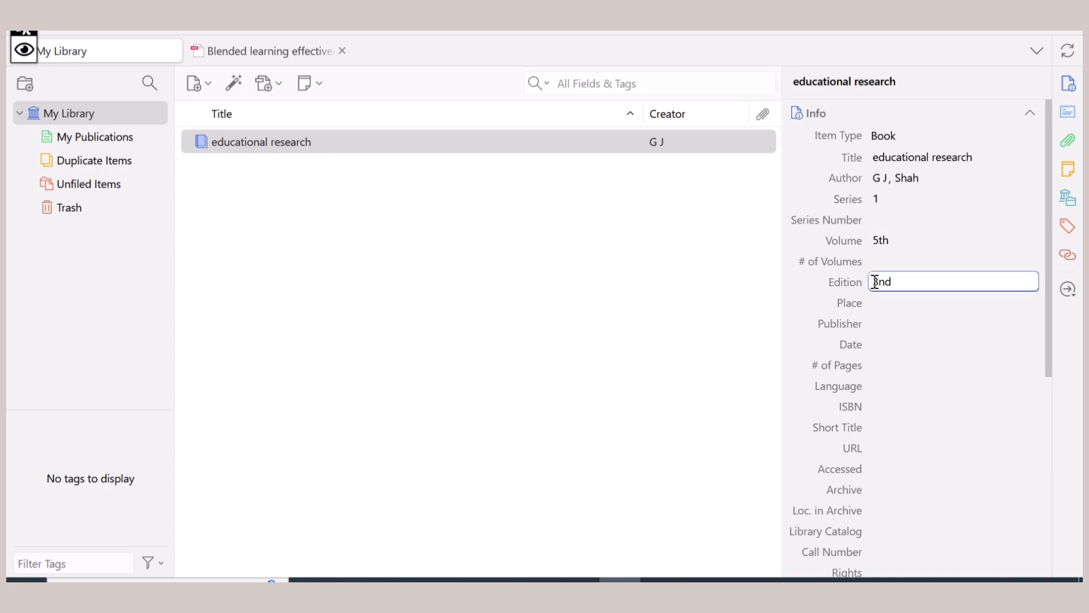
pyautogui.click(878, 284)
pyautogui.press('BackSpace')
pyautogui.write('2')
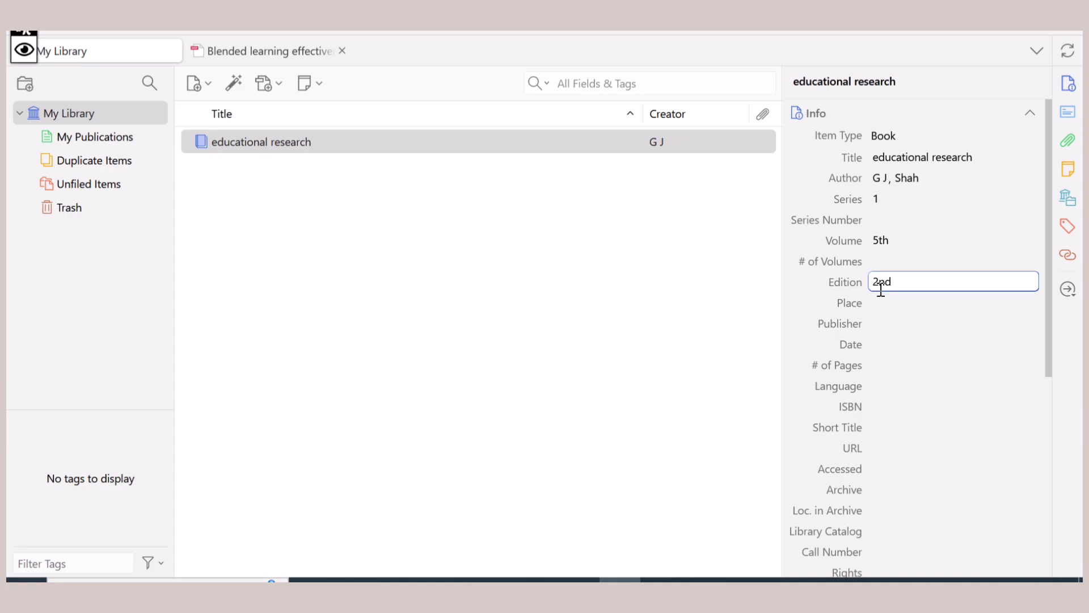
pyautogui.press('Return')
# Enter the publisher's name for the educational research book and save the entry
pyautogui.click(874, 328)
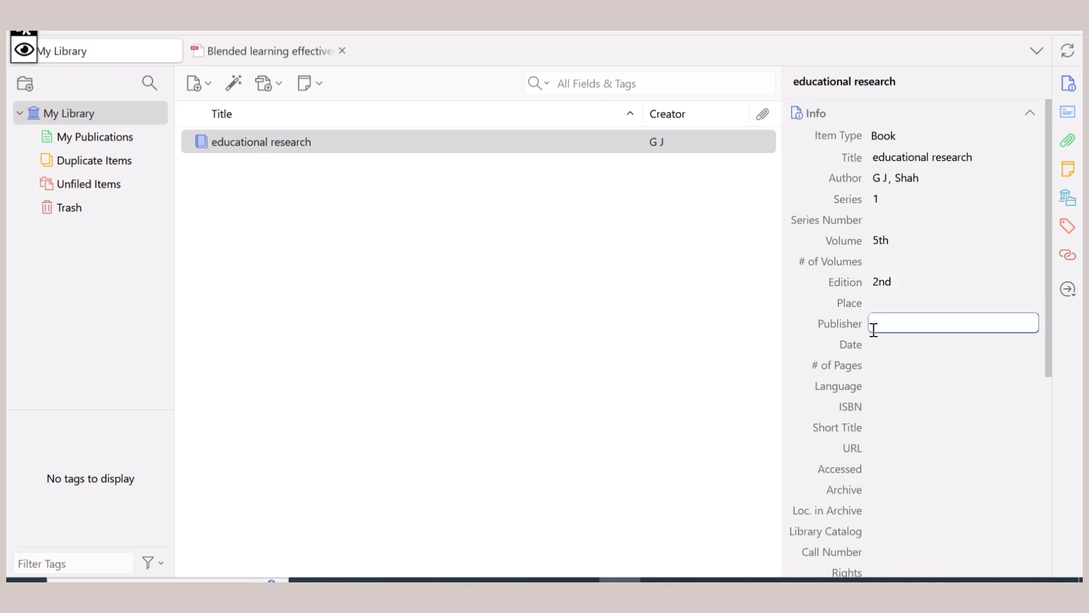
pyautogui.write('zankhana')
pyautogui.scroll(-5, 873, 384)
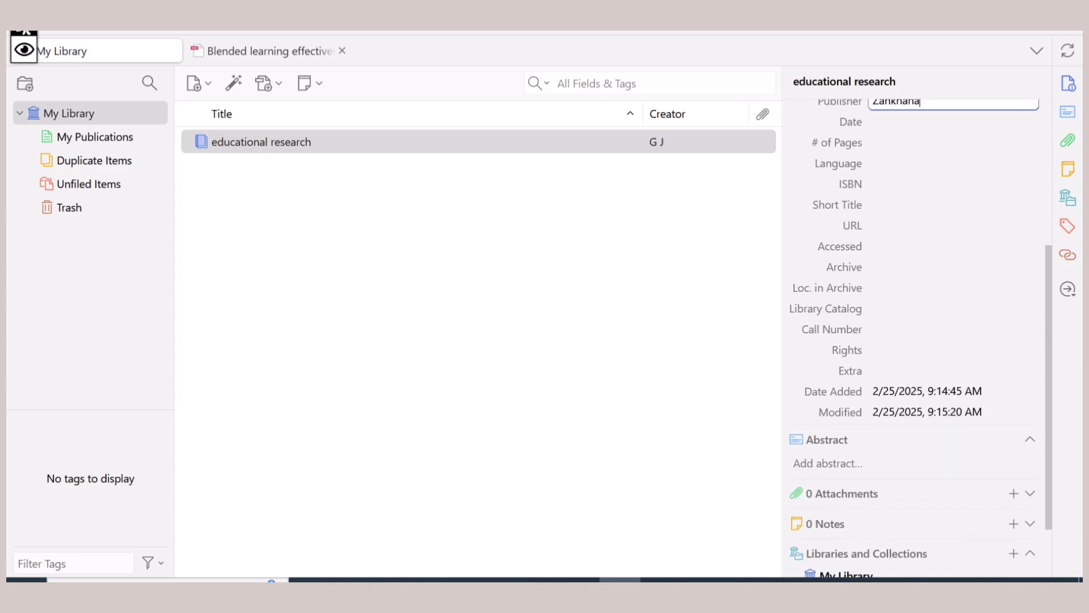
pyautogui.scroll(5, 872, 385)
pyautogui.click(636, 257)
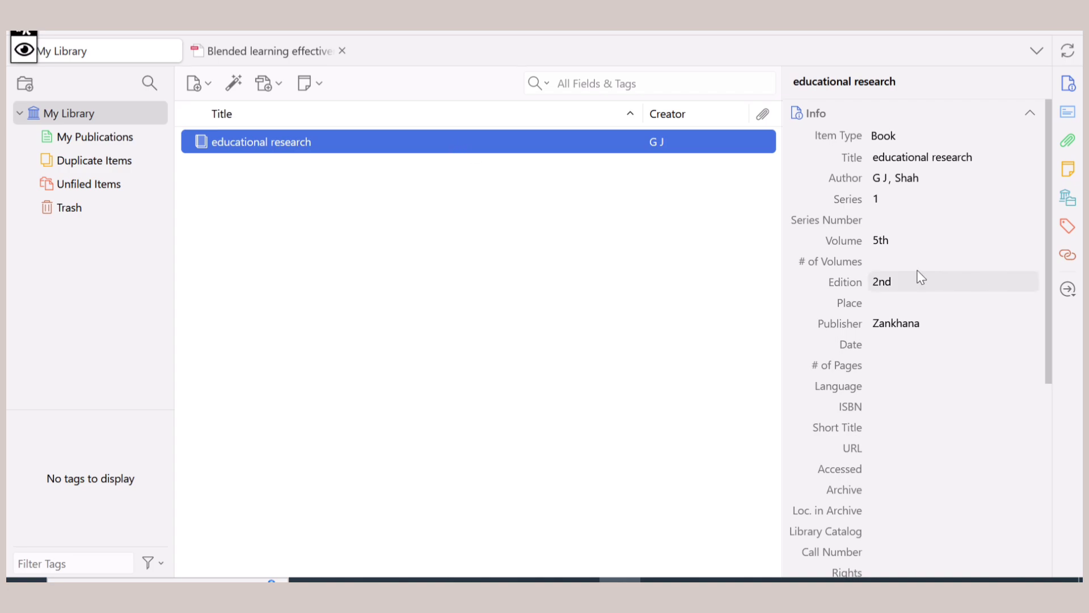
pyautogui.click(215, 90)
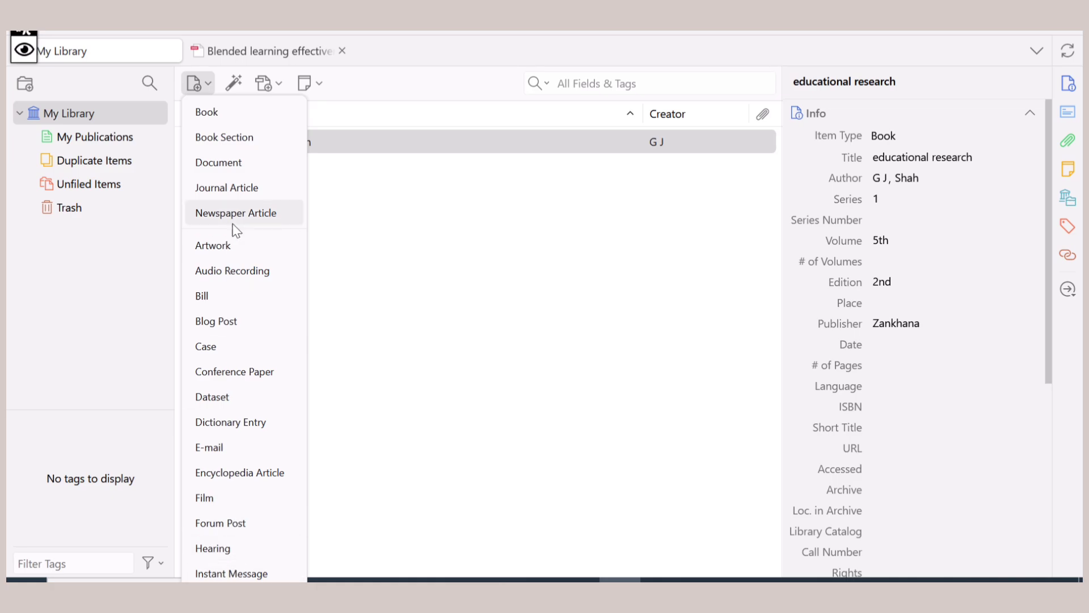
pyautogui.click(504, 216)
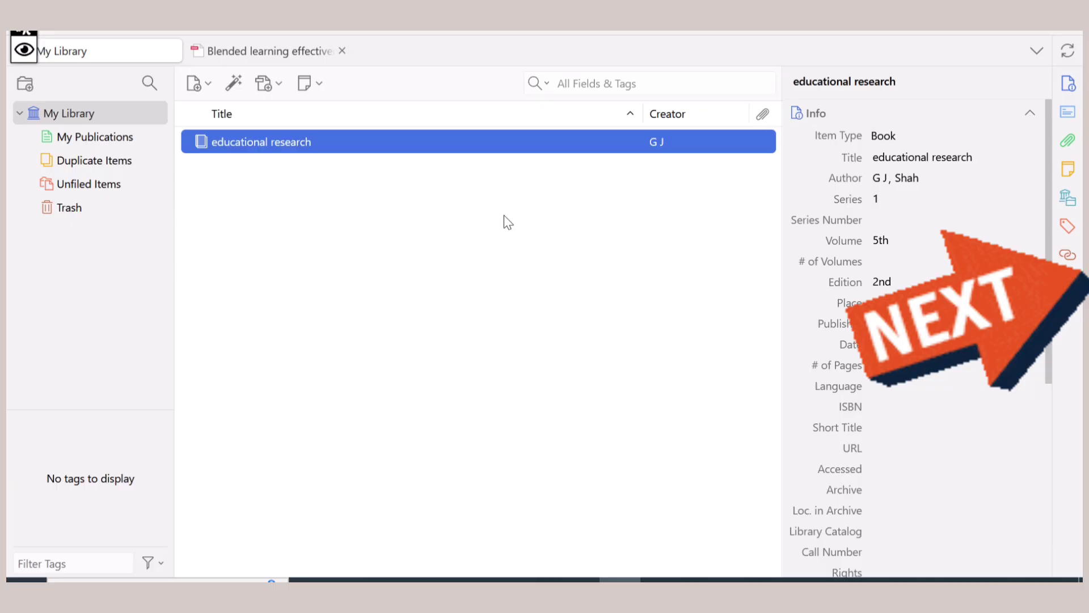
# Switch to the browser and copy the PMID of the JMIR article on blended learning in health professions
pyautogui.click(242, 89)
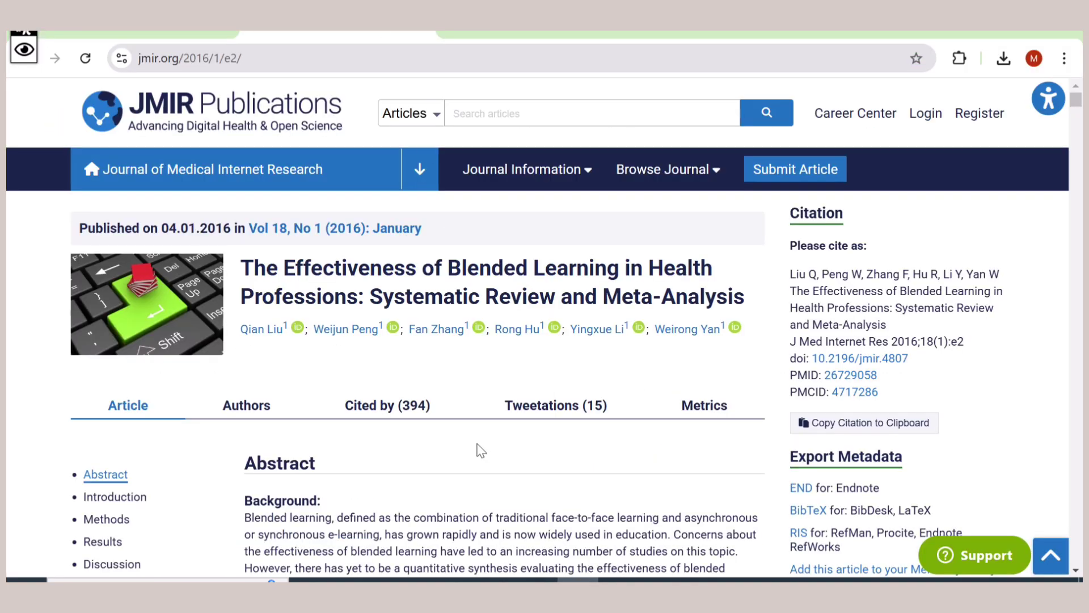
pyautogui.scroll(-7, 481, 450)
pyautogui.scroll(5, 481, 450)
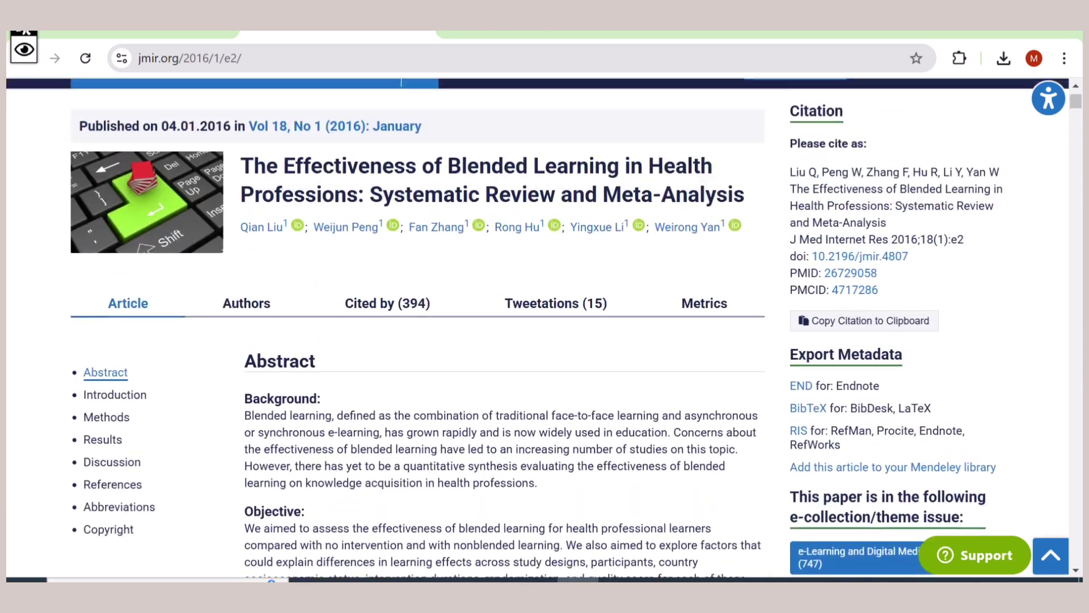
pyautogui.scroll(1, 538, 329)
pyautogui.scroll(-2, 538, 328)
pyautogui.scroll(1, 538, 329)
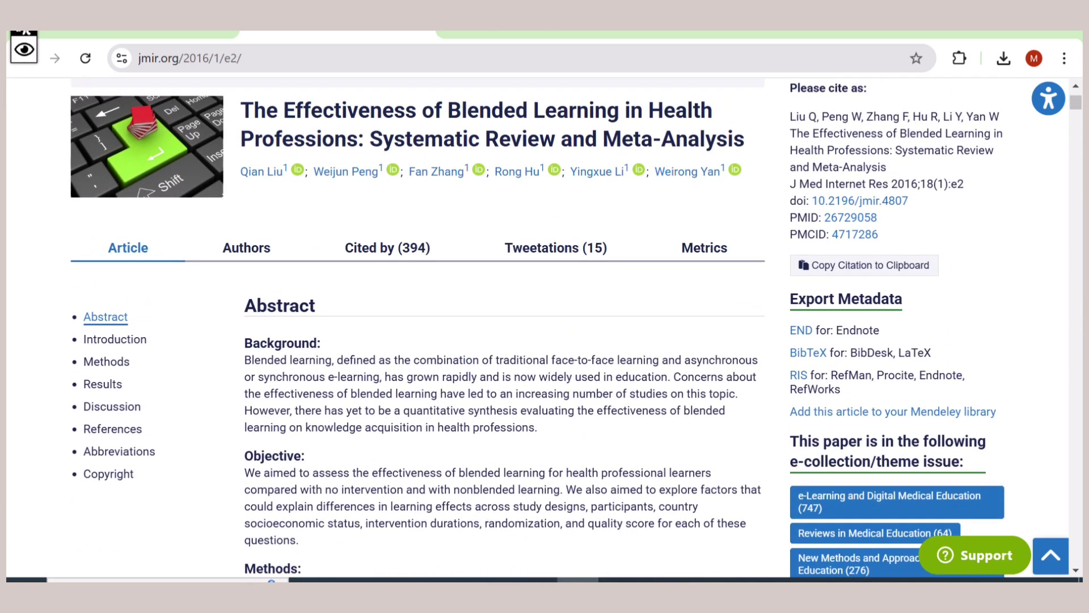
pyautogui.scroll(2, 538, 328)
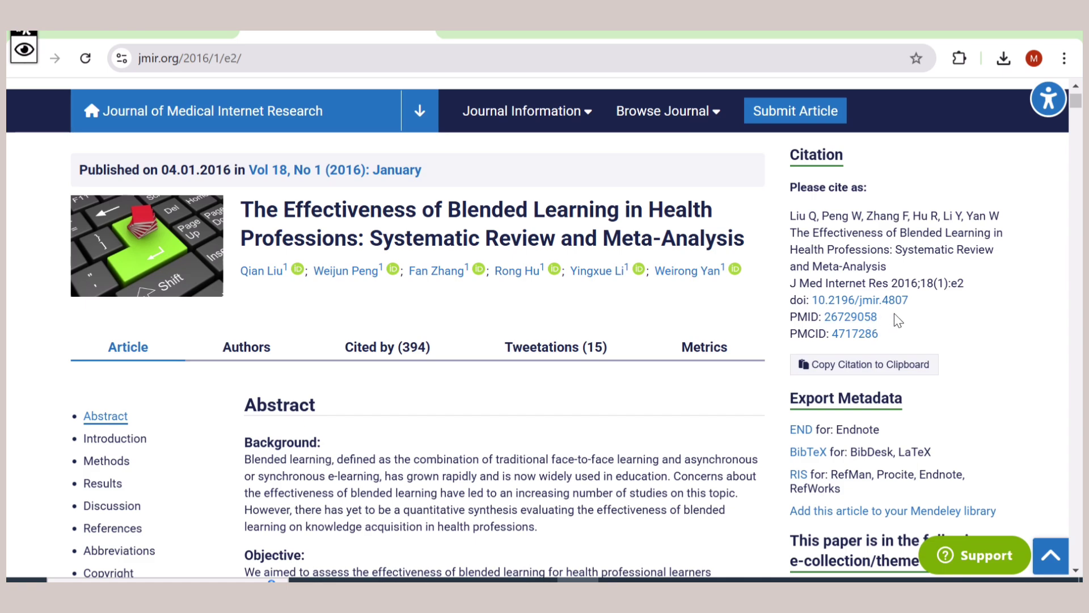
pyautogui.moveTo(894, 318); pyautogui.dragTo(825, 326)
pyautogui.hotkey('ctrl', 'c')
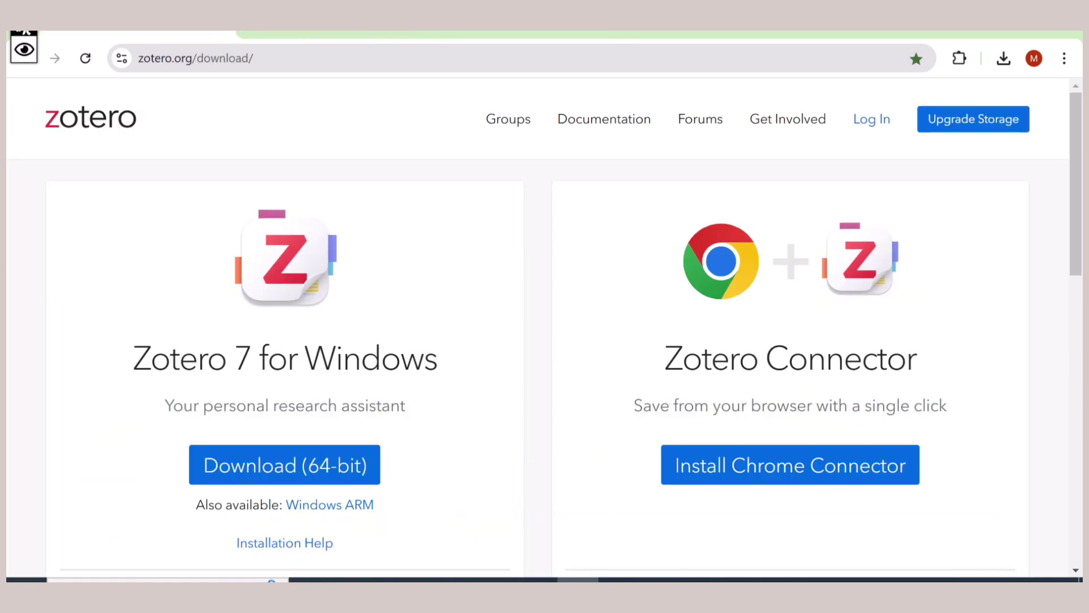
pyautogui.click(340, 35)
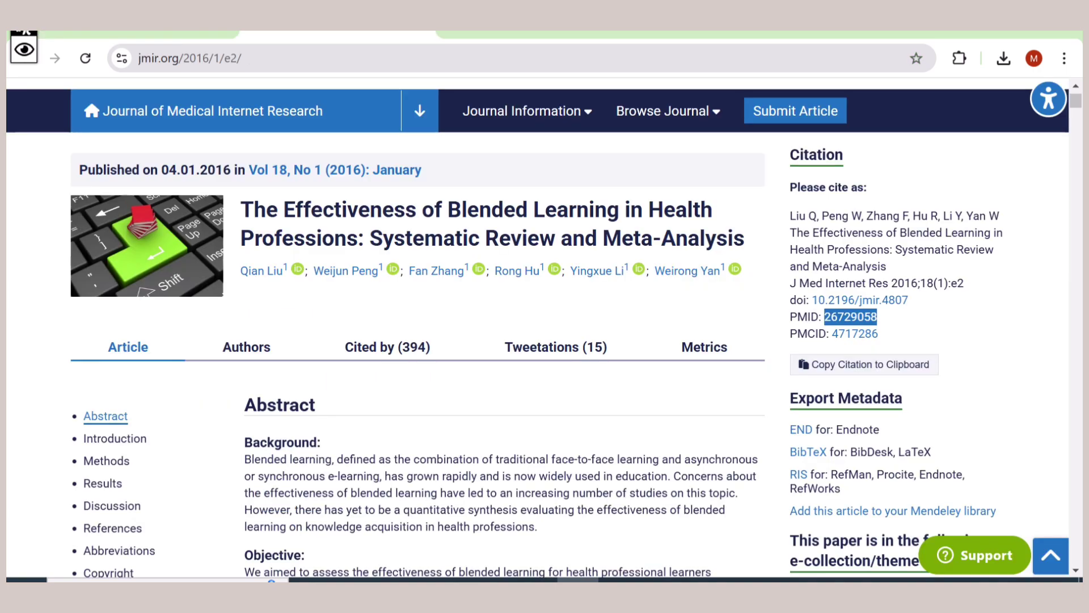
pyautogui.click(484, 35)
pyautogui.click(340, 35)
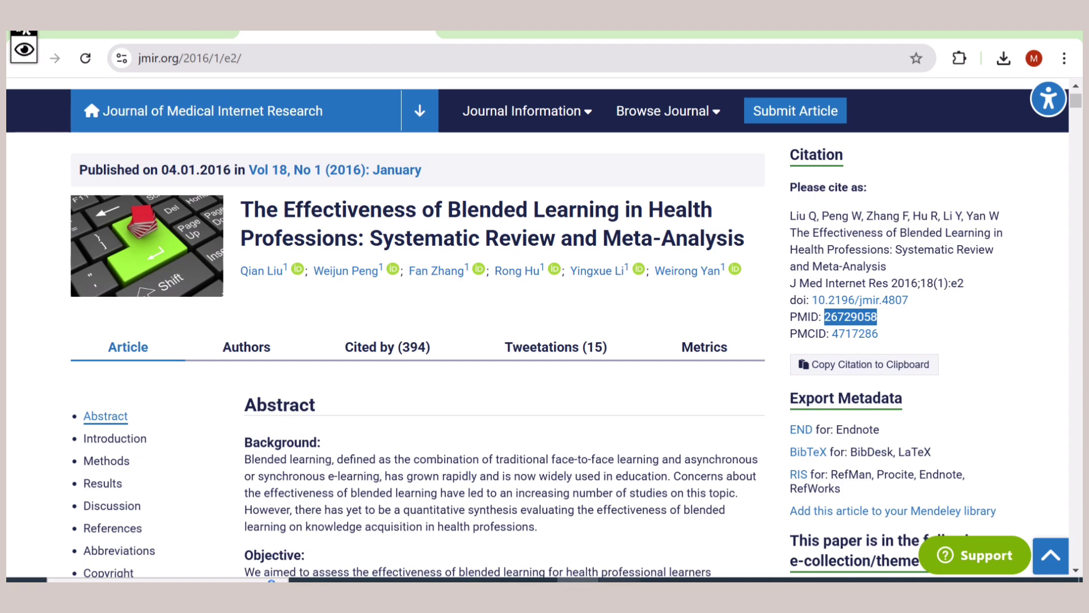
# Switch to Zotero and add the article to the library by its PMID 26729058
pyautogui.click(620, 580)
pyautogui.click(233, 83)
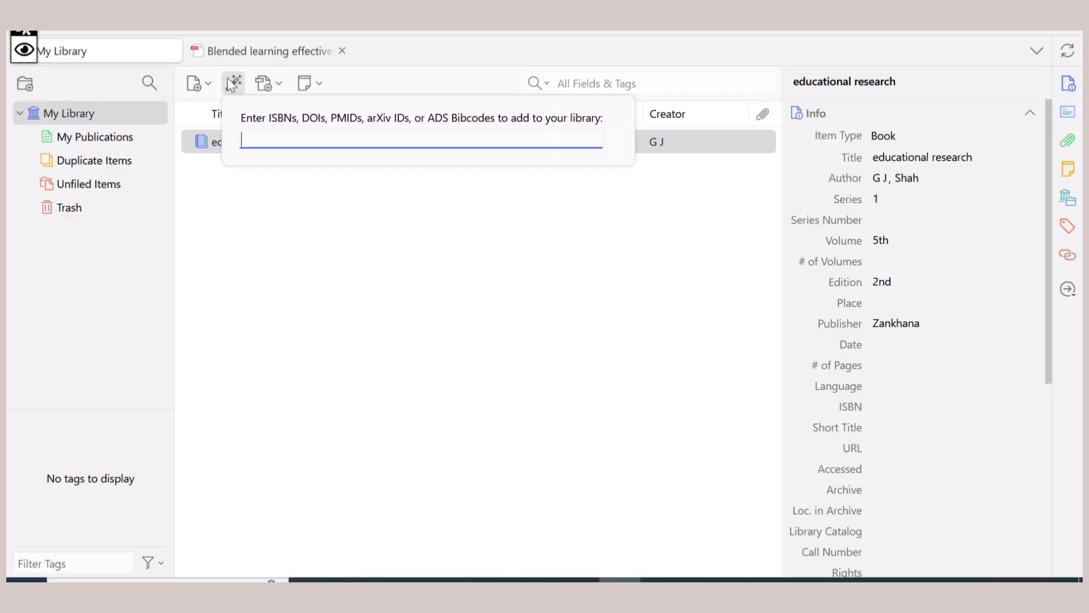
pyautogui.hotkey('ctrl', 'v')
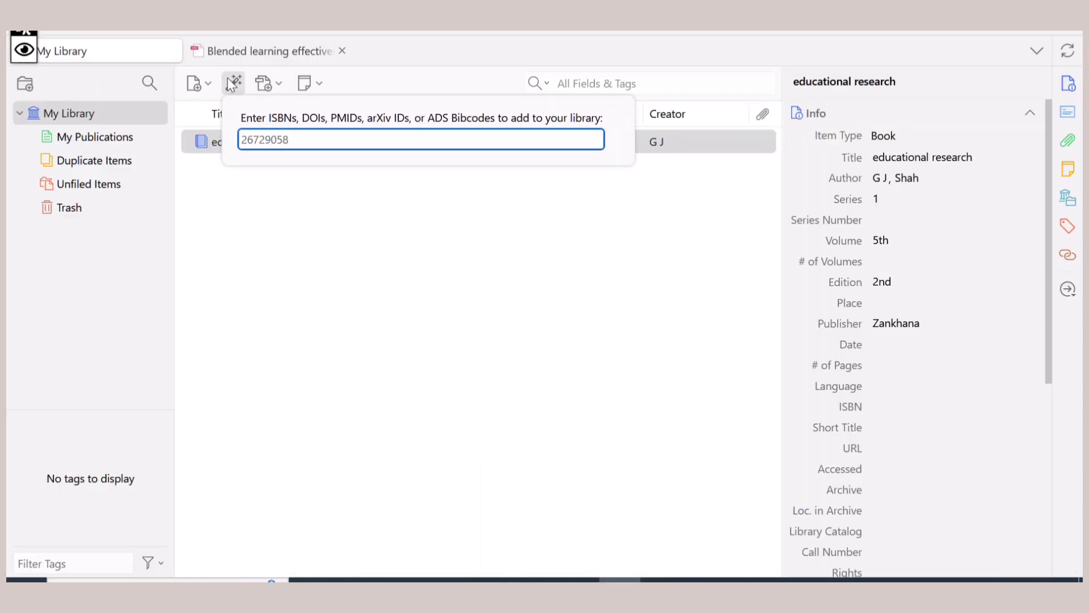
pyautogui.press('Return')
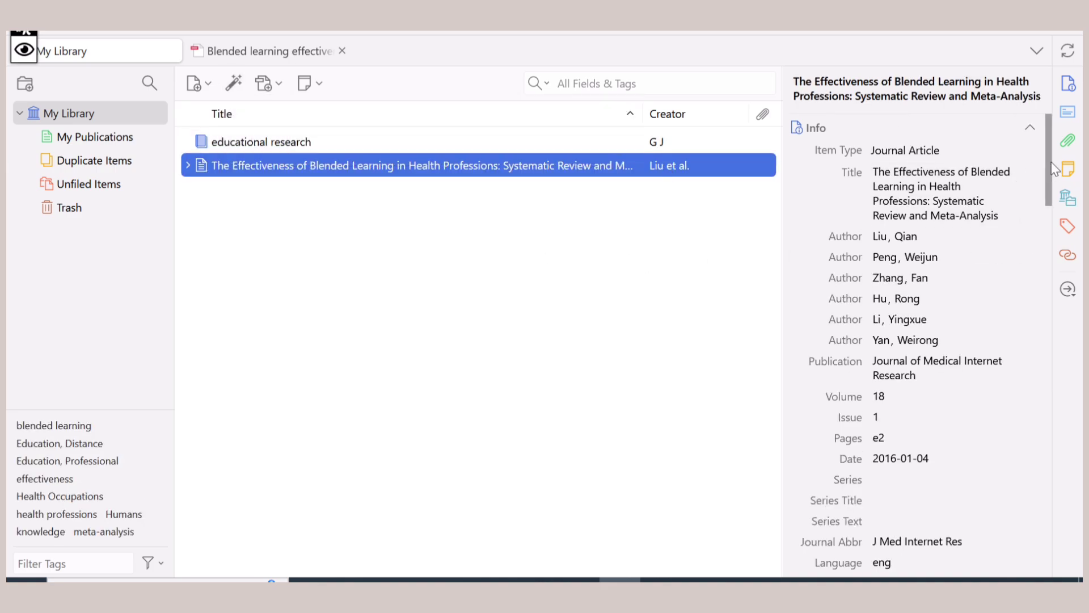
pyautogui.moveTo(1049, 170); pyautogui.dragTo(1028, 147)
pyautogui.click(621, 338)
# Switch to the browser and copy the e-ISBN of "Innovation and ICT in Education" from its River Publishers page
pyautogui.click(233, 82)
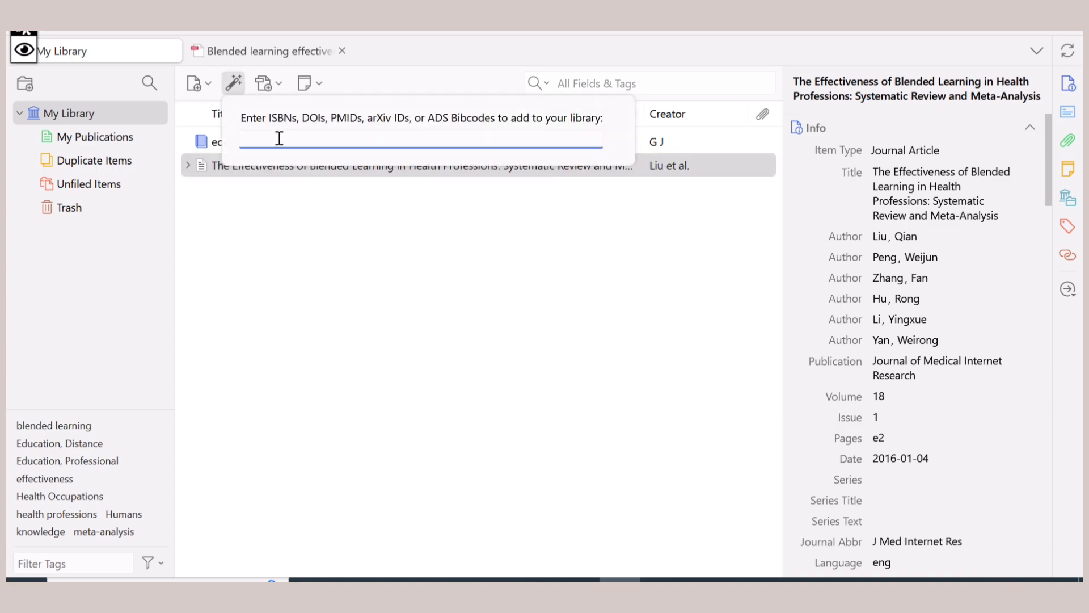
pyautogui.moveTo(620, 579)
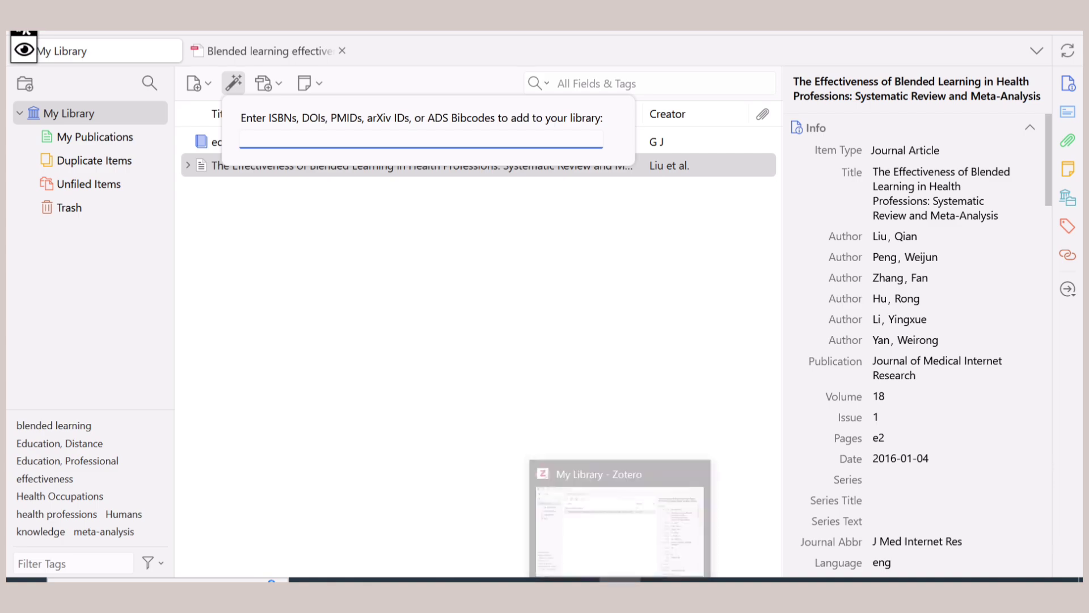
pyautogui.click(578, 579)
pyautogui.click(479, 35)
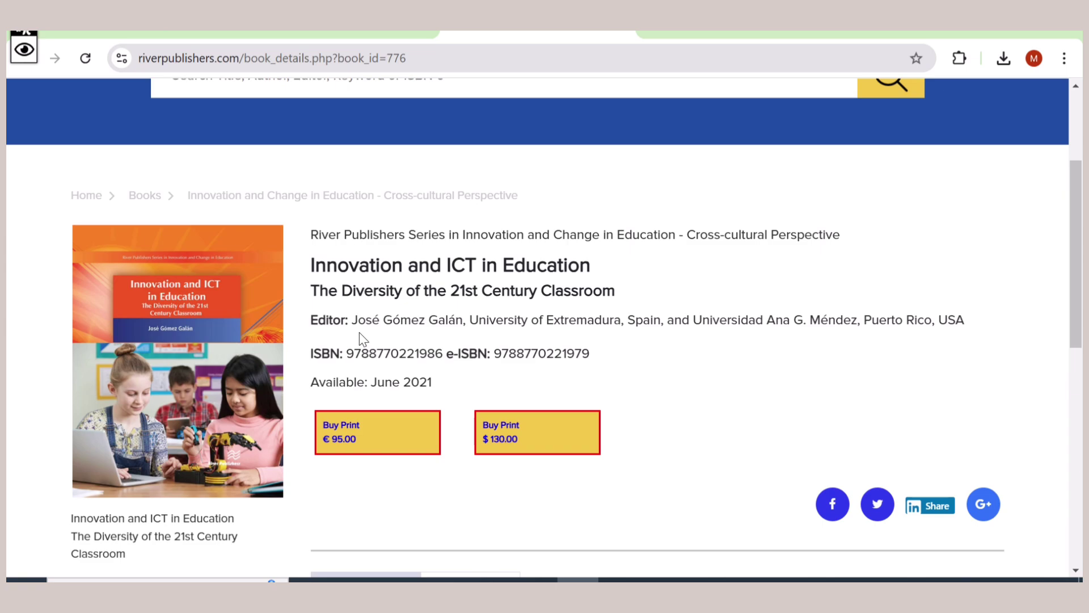
pyautogui.scroll(1, 696, 347)
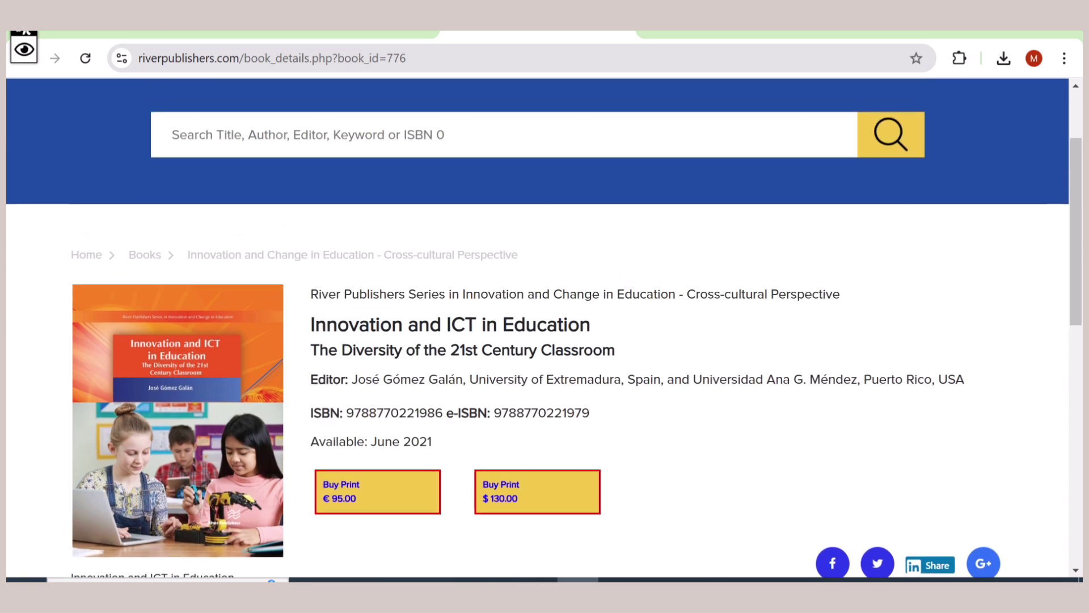
pyautogui.scroll(-10, 695, 347)
pyautogui.scroll(10, 544, 329)
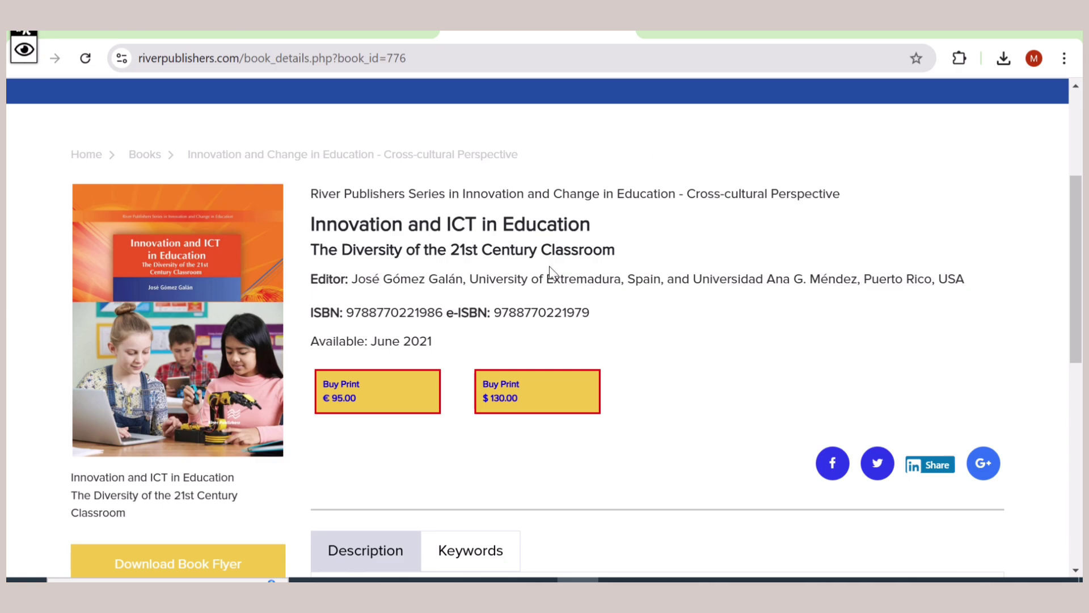
pyautogui.moveTo(494, 310); pyautogui.dragTo(594, 312)
pyautogui.hotkey('ctrl', 'c')
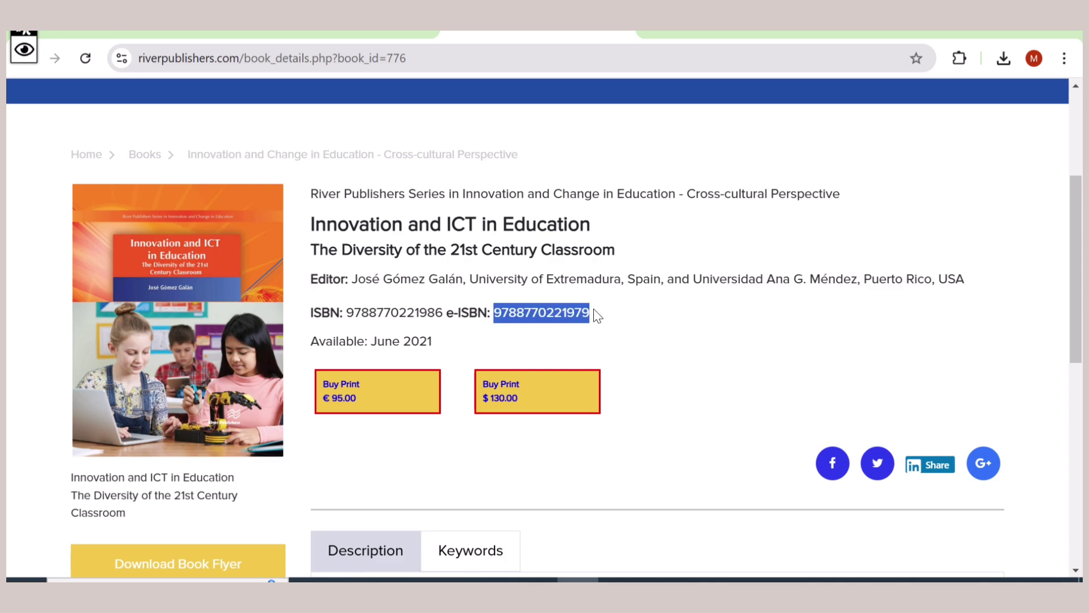
pyautogui.hotkey('ctrl', 'Tab')
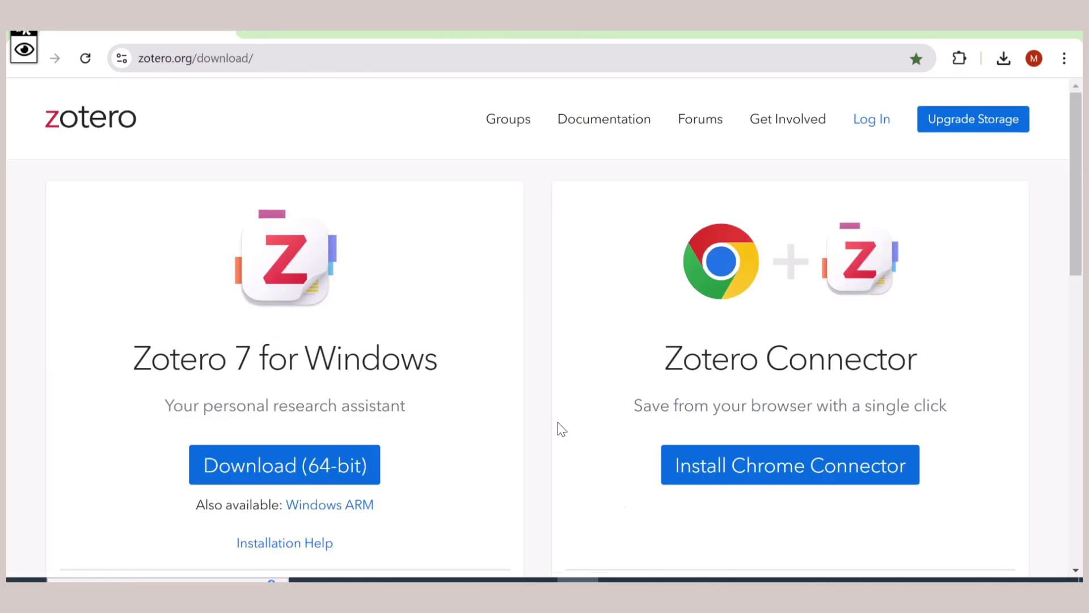
pyautogui.hotkey('alt', 'Tab')
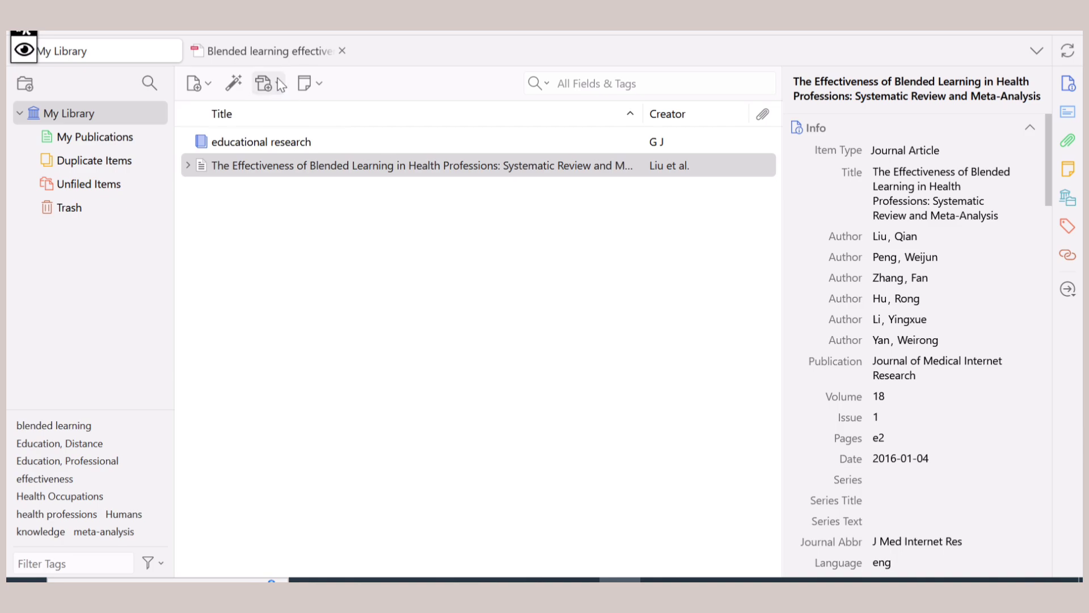
pyautogui.click(238, 84)
pyautogui.hotkey('ctrl', 'v')
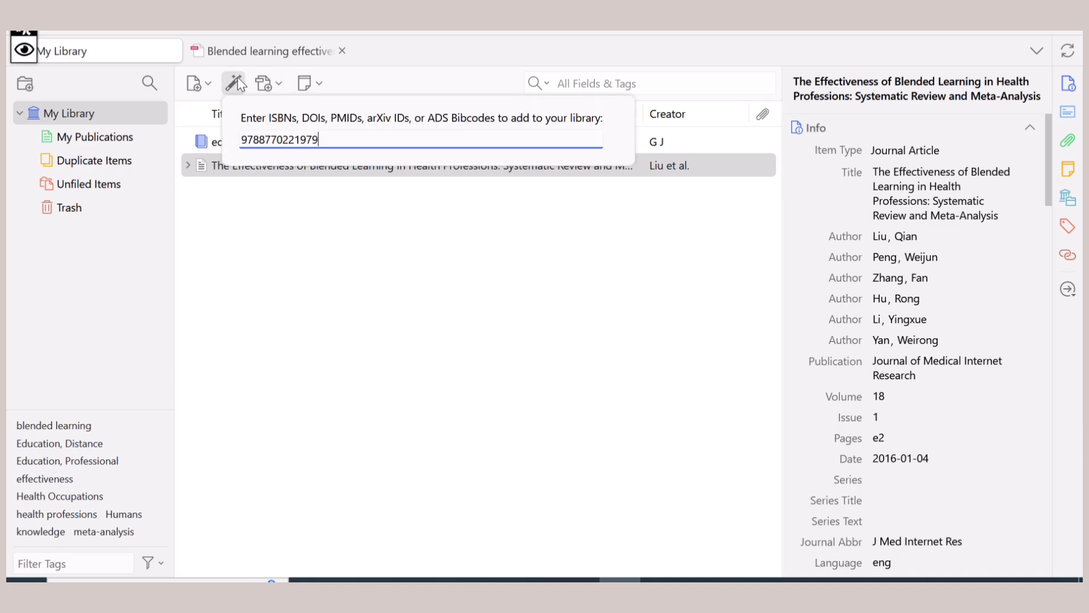
pyautogui.press('Return')
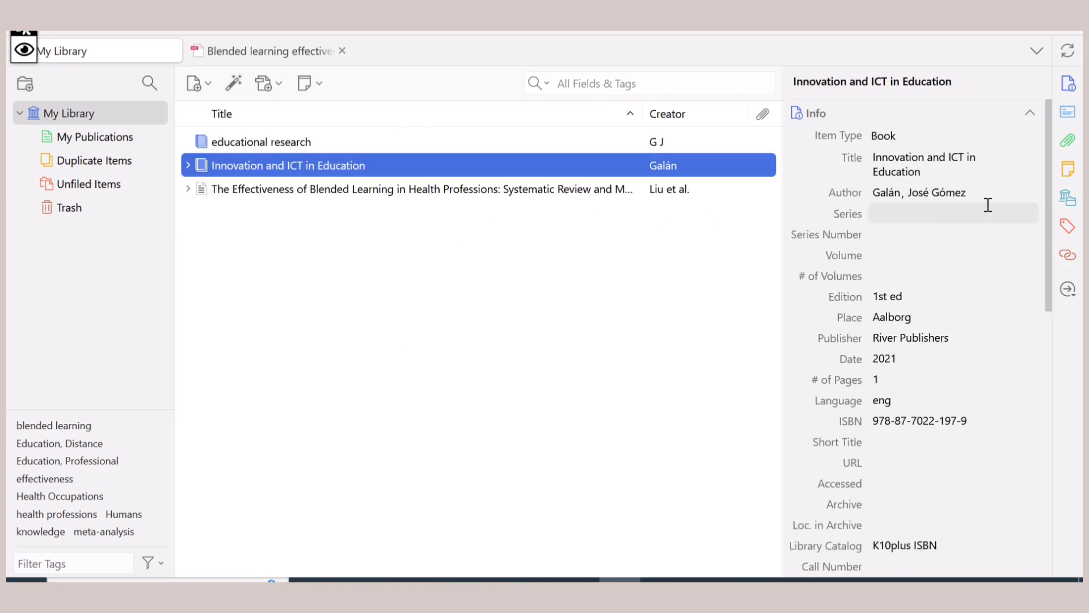
pyautogui.click(1053, 211)
pyautogui.moveTo(1054, 211); pyautogui.dragTo(1028, 162)
pyautogui.click(522, 277)
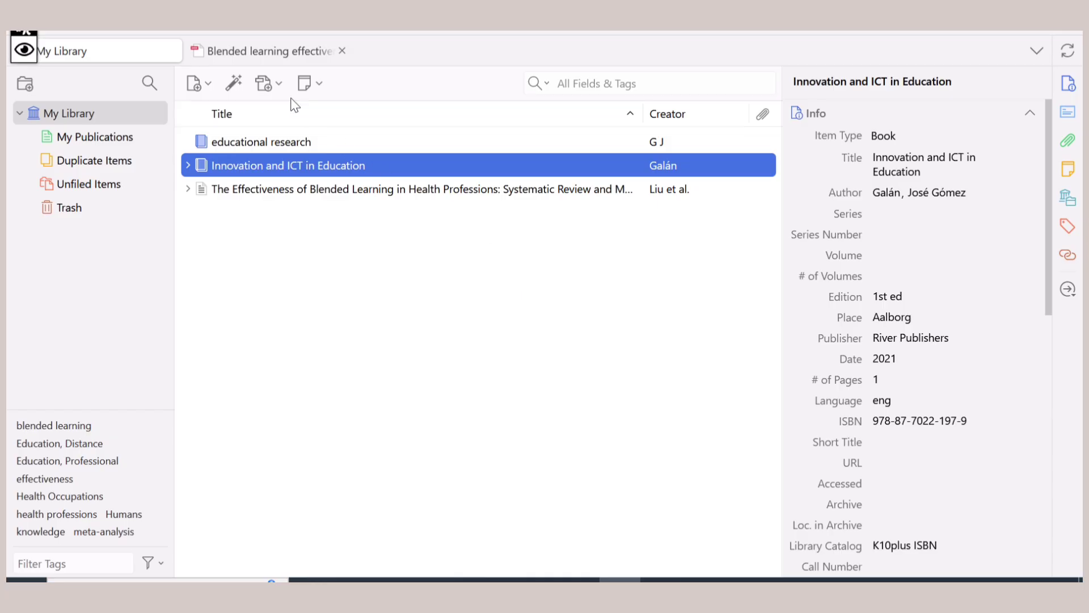
# Add the PDF "effect of bl el tl ijrar2019" from the Downloads folder to the library and review its retrieved metadata
pyautogui.click(278, 86)
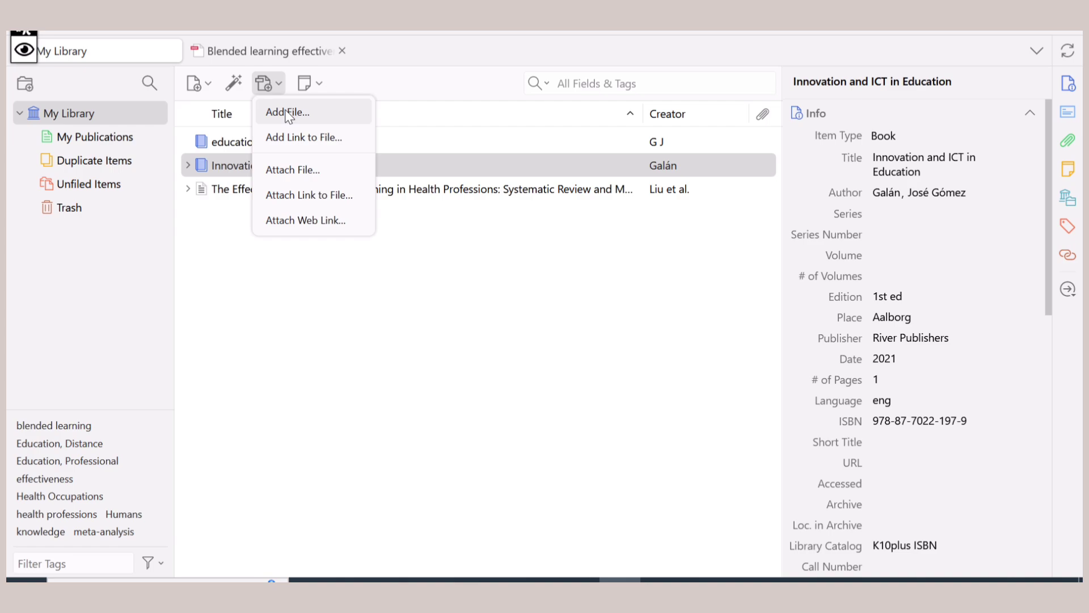
pyautogui.click(293, 163)
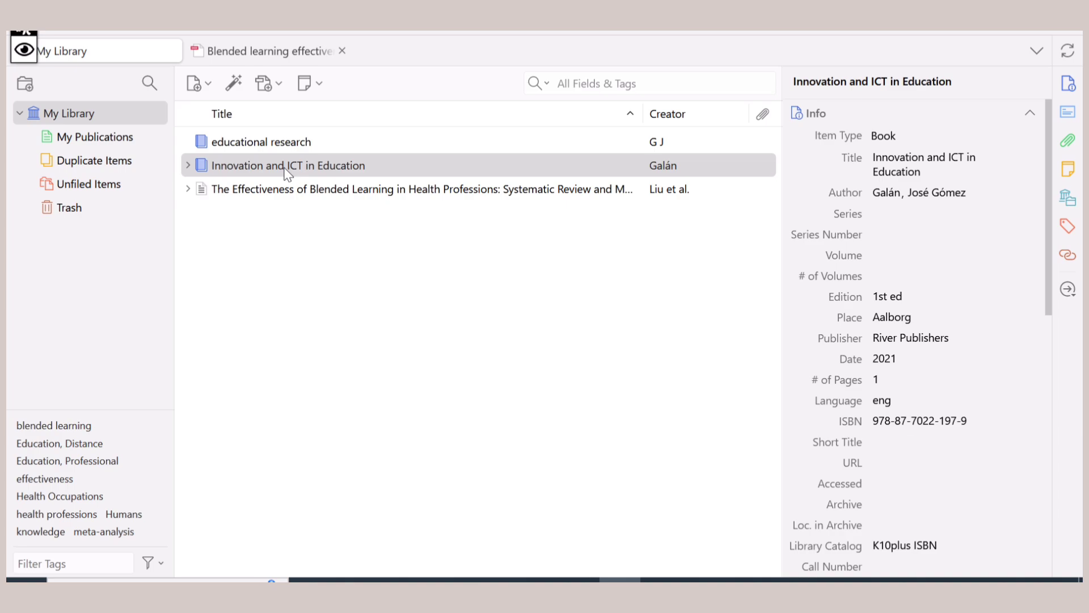
pyautogui.click(278, 85)
pyautogui.click(288, 113)
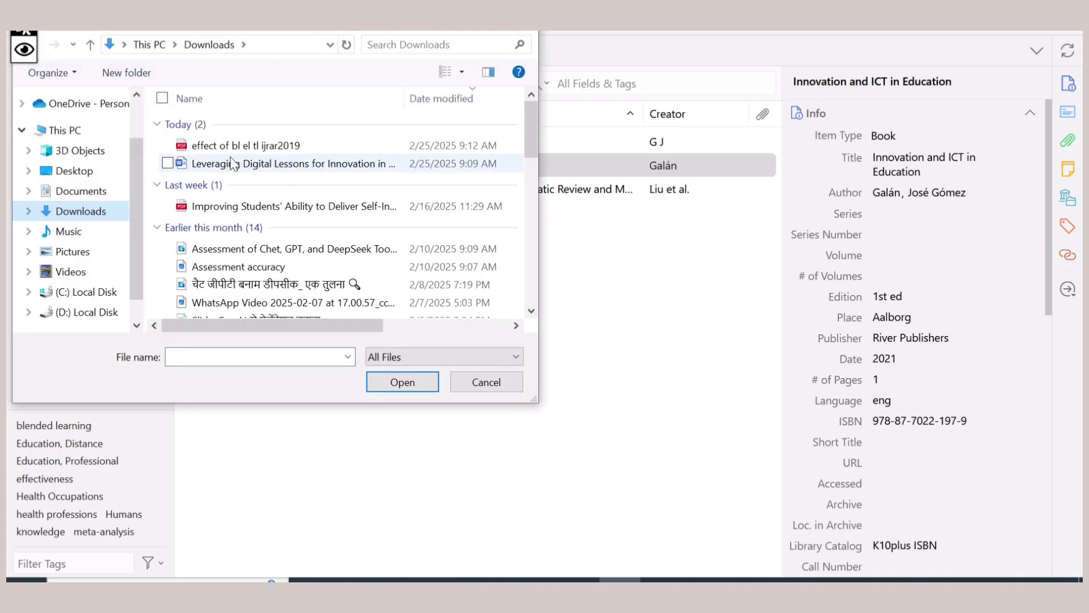
pyautogui.click(260, 146)
pyautogui.click(413, 383)
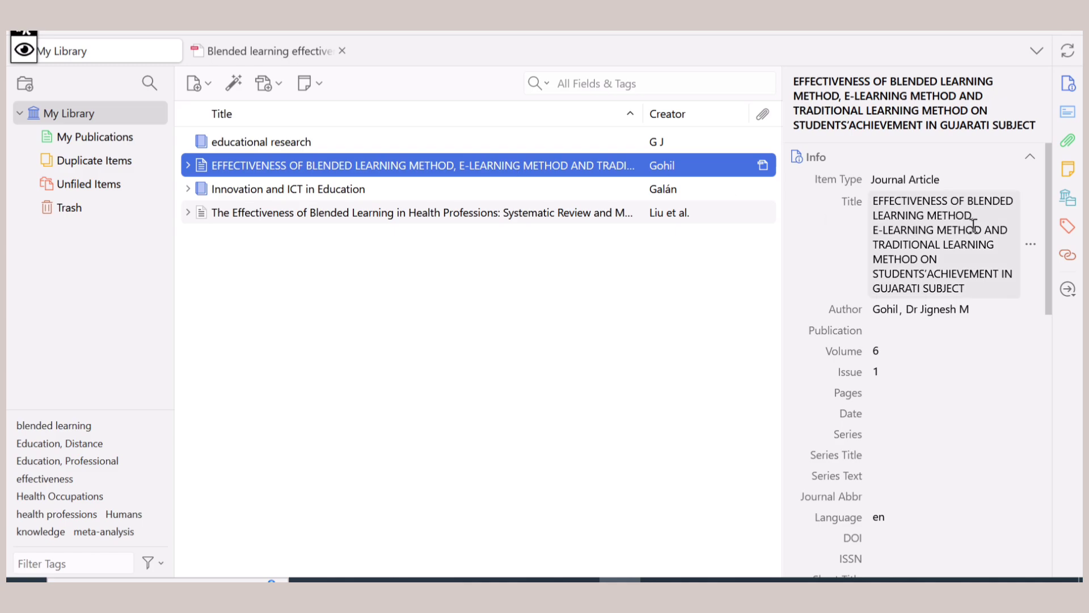
pyautogui.moveTo(1050, 261); pyautogui.dragTo(1041, 214)
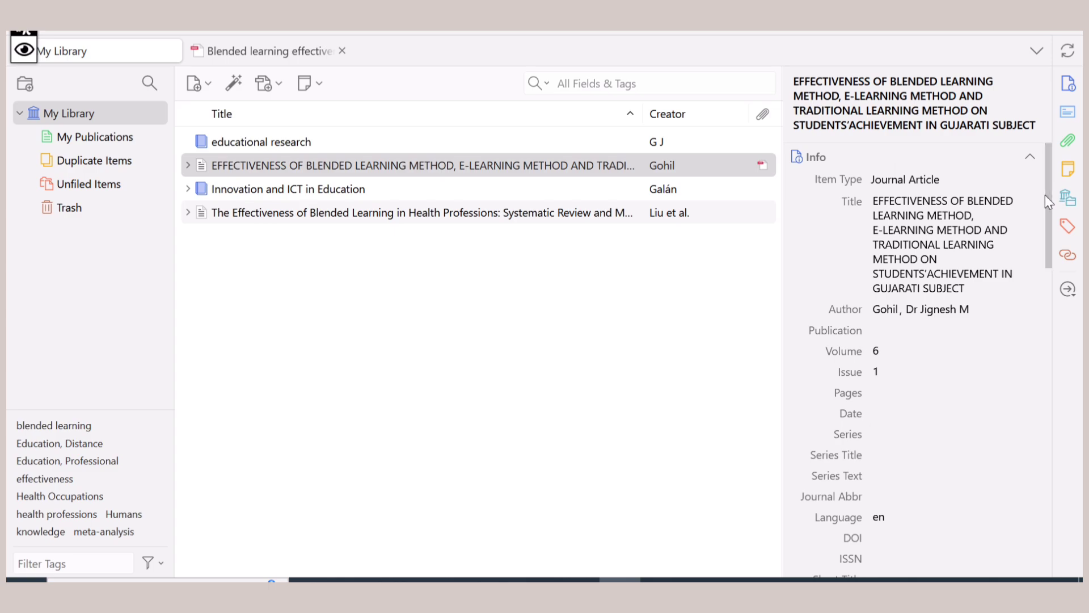
pyautogui.moveTo(1045, 195); pyautogui.dragTo(1041, 161)
pyautogui.scroll(-1, 919, 401)
pyautogui.click(444, 339)
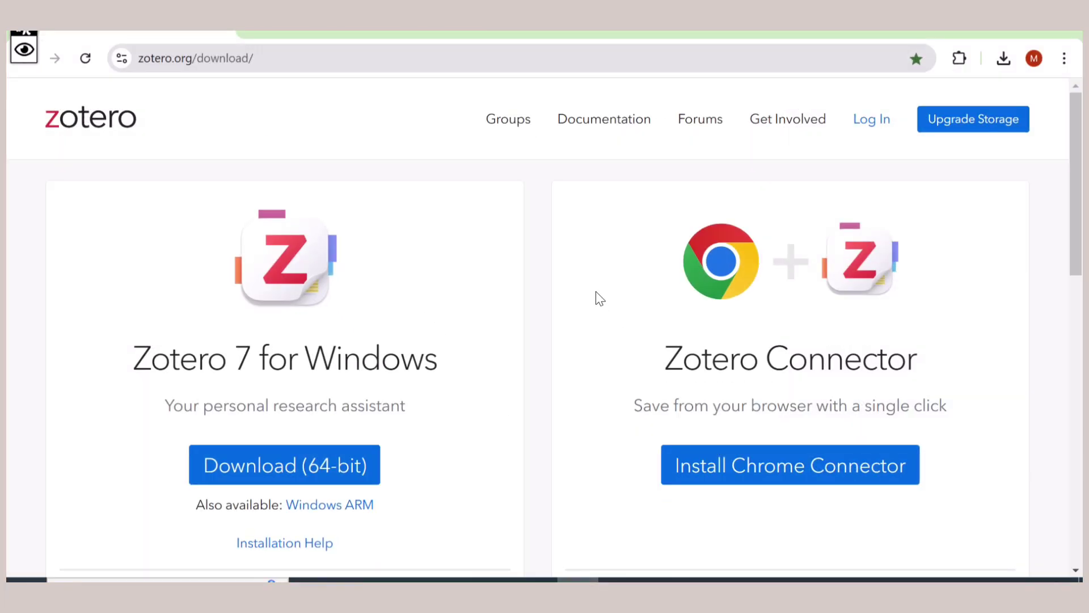
# Switch to the browser and search the Chrome Web Store for "zotero"
pyautogui.click(1064, 58)
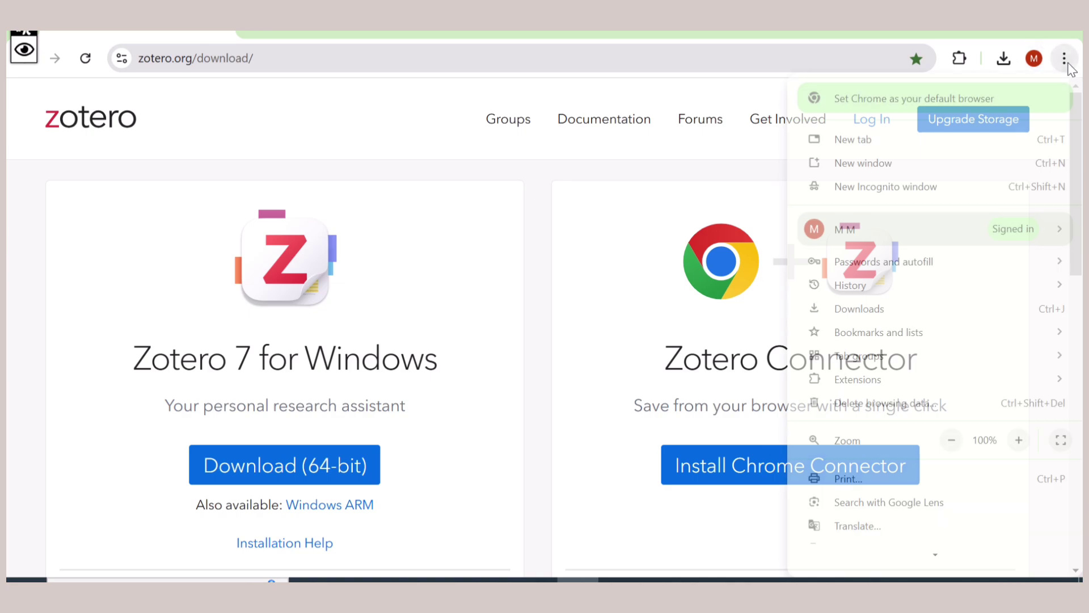
pyautogui.moveTo(928, 387)
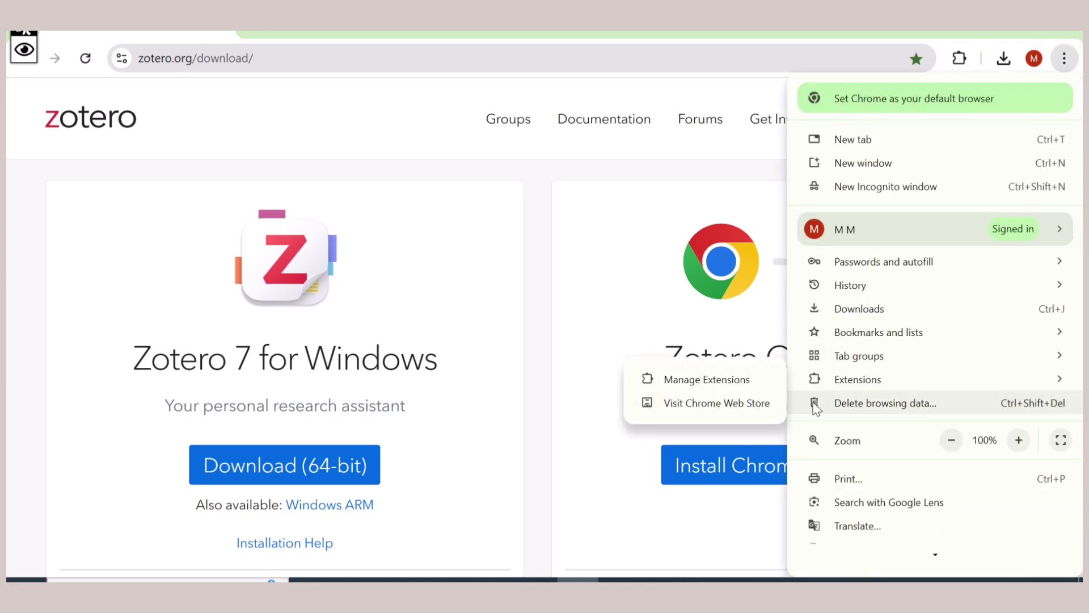
pyautogui.click(741, 411)
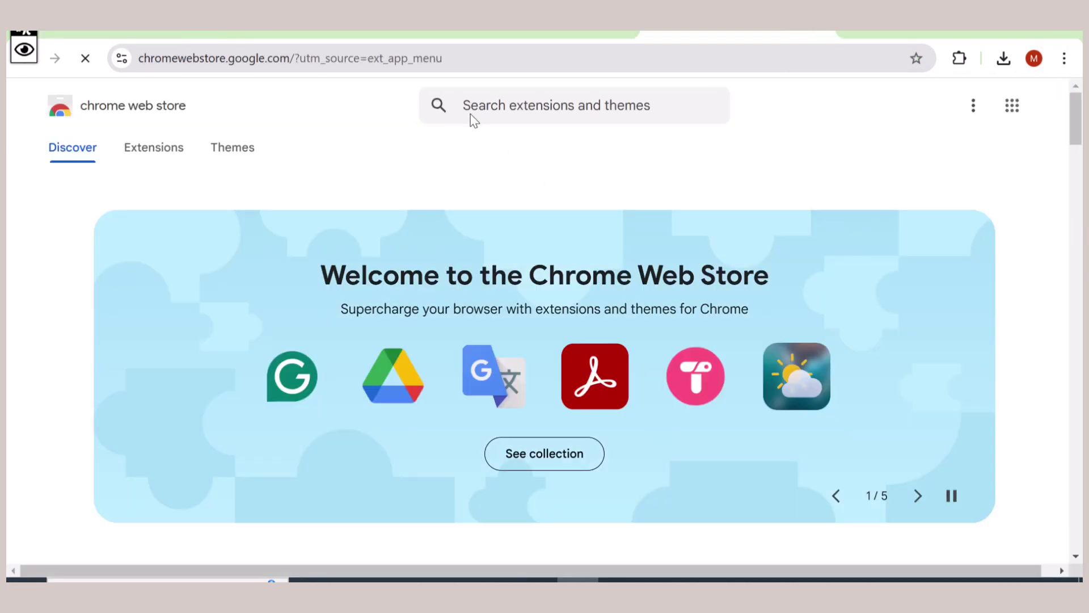
pyautogui.click(465, 108)
pyautogui.write('zotero')
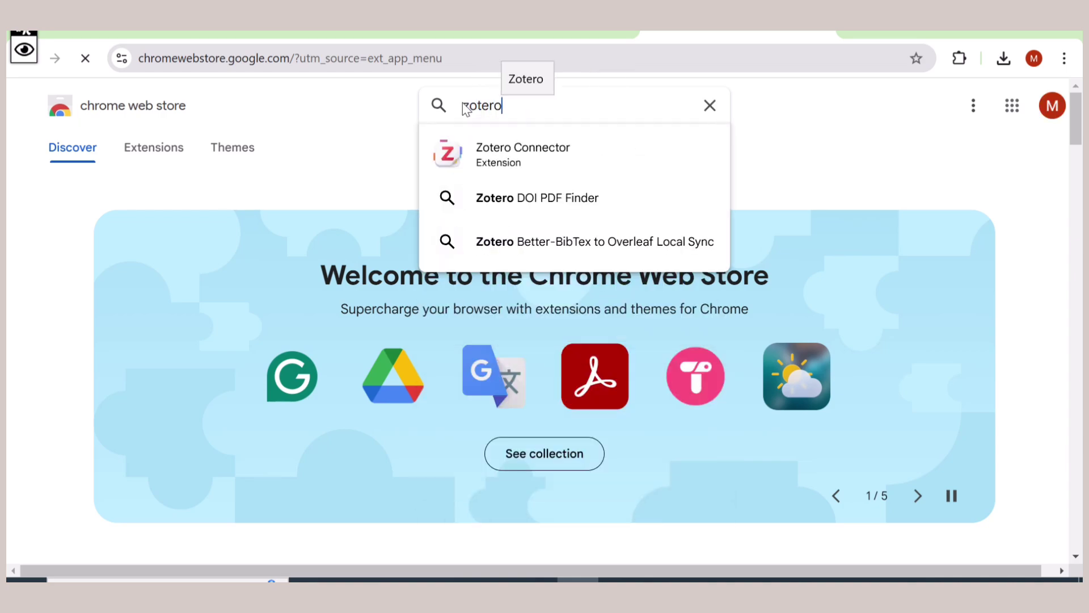
pyautogui.press('Return')
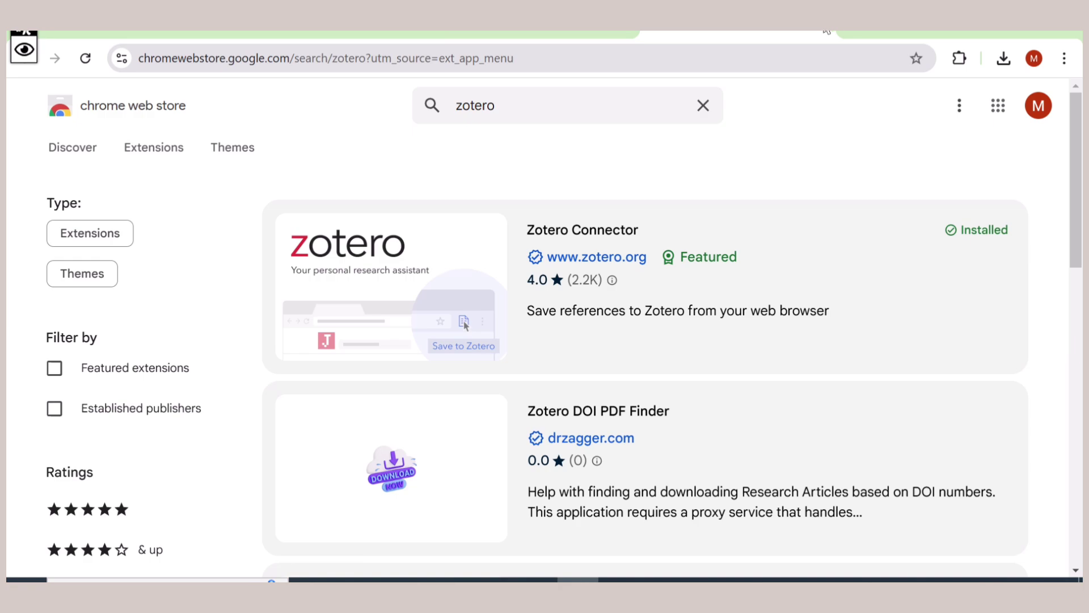
# Return to the Zotero download page and check the browser's installed extensions for Zotero Connector
pyautogui.click(825, 32)
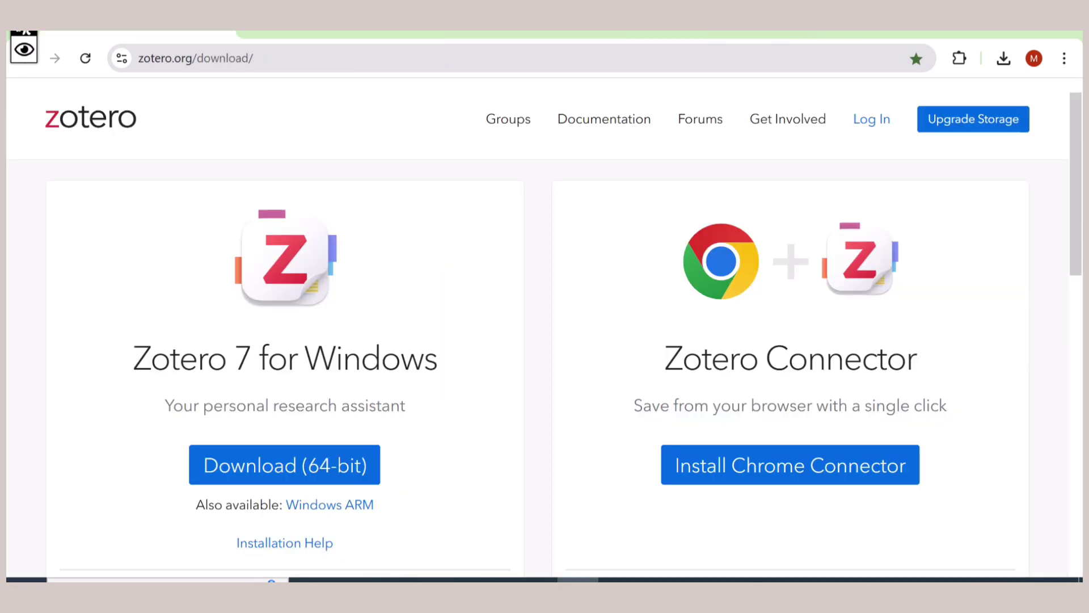
pyautogui.click(959, 58)
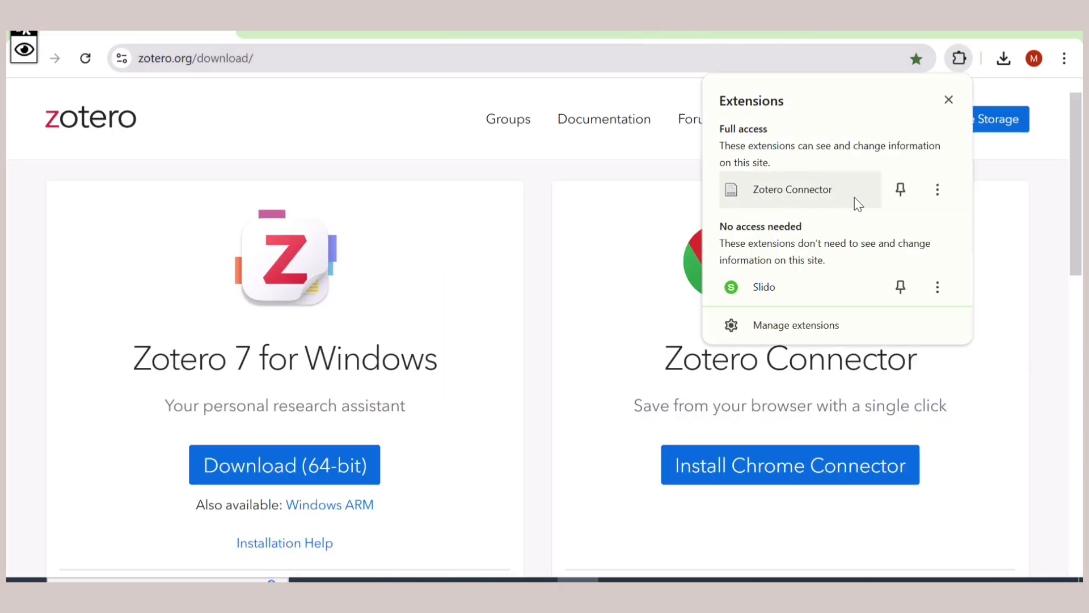
pyautogui.click(328, 119)
# Save the Harvard Bok Center "Flipped Classrooms" web page to My Library with Zotero Connector
pyautogui.click(737, 33)
pyautogui.scroll(1, 538, 328)
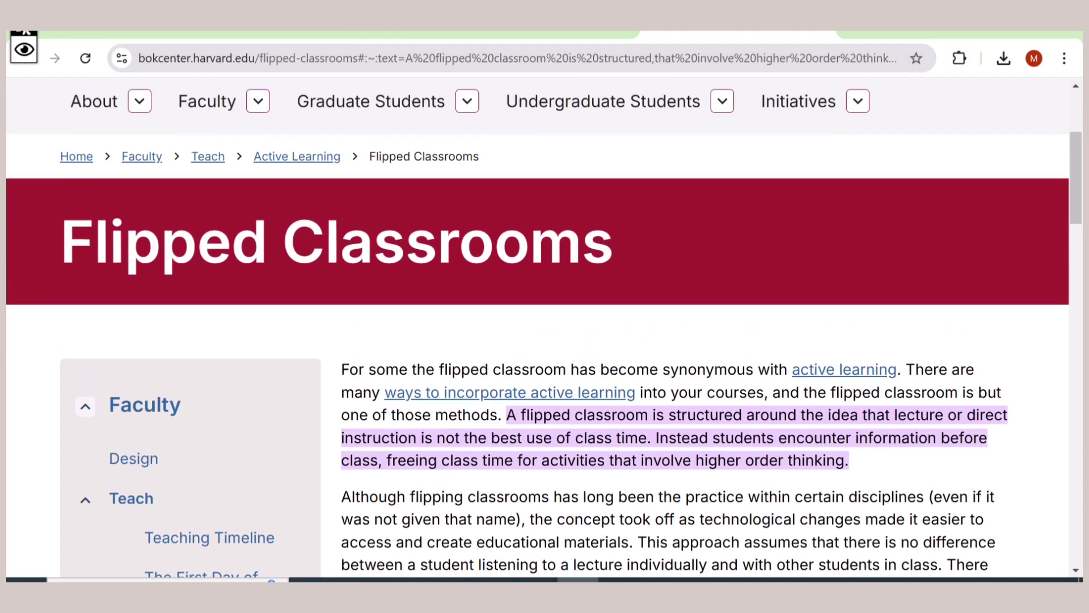
pyautogui.scroll(1, 538, 328)
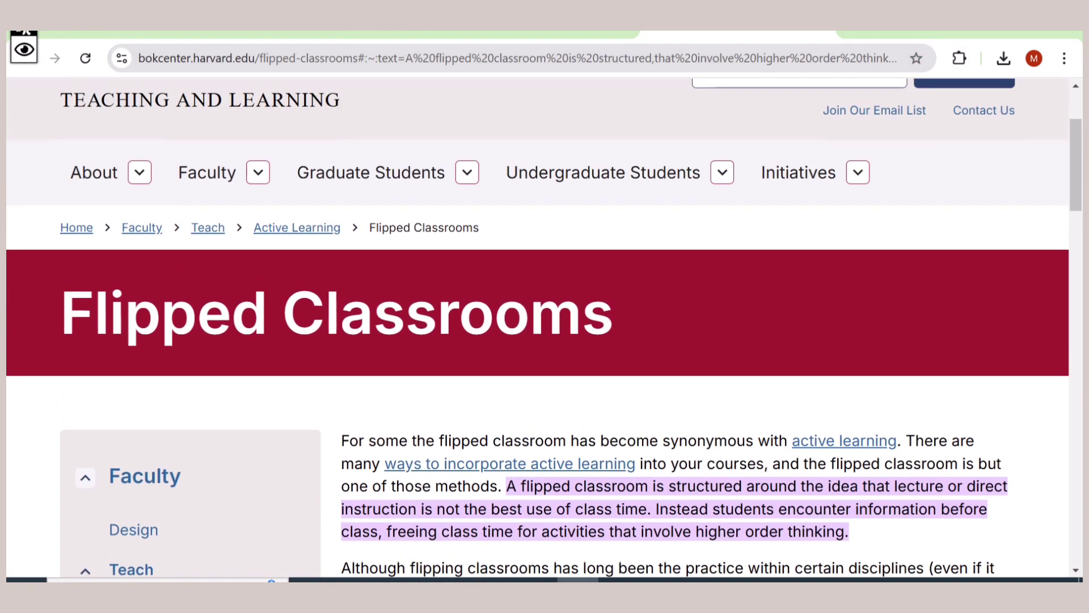
pyautogui.scroll(-4, 538, 327)
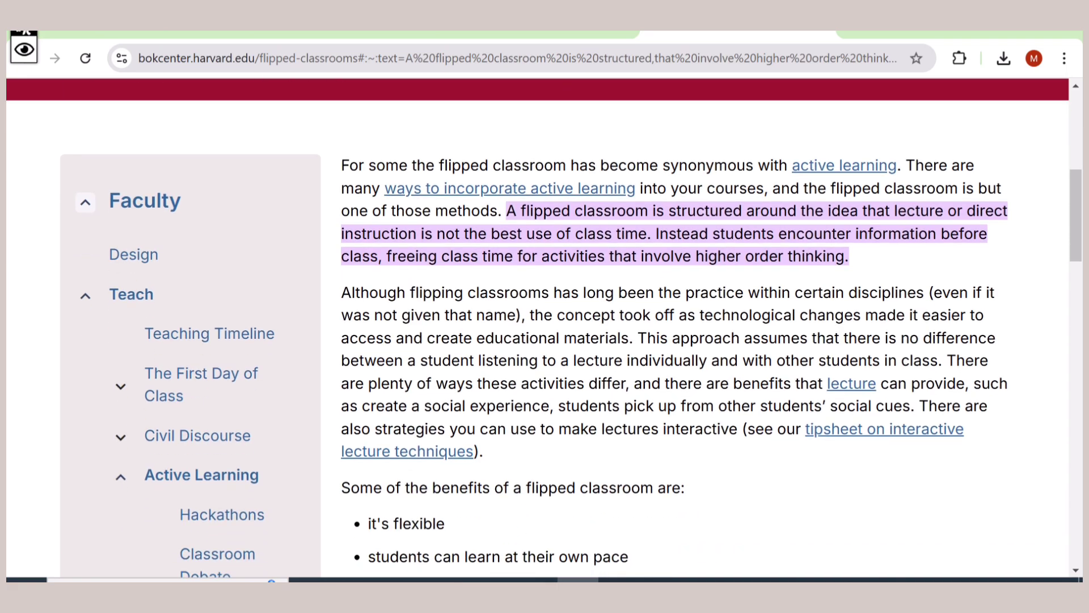
pyautogui.scroll(-7, 537, 328)
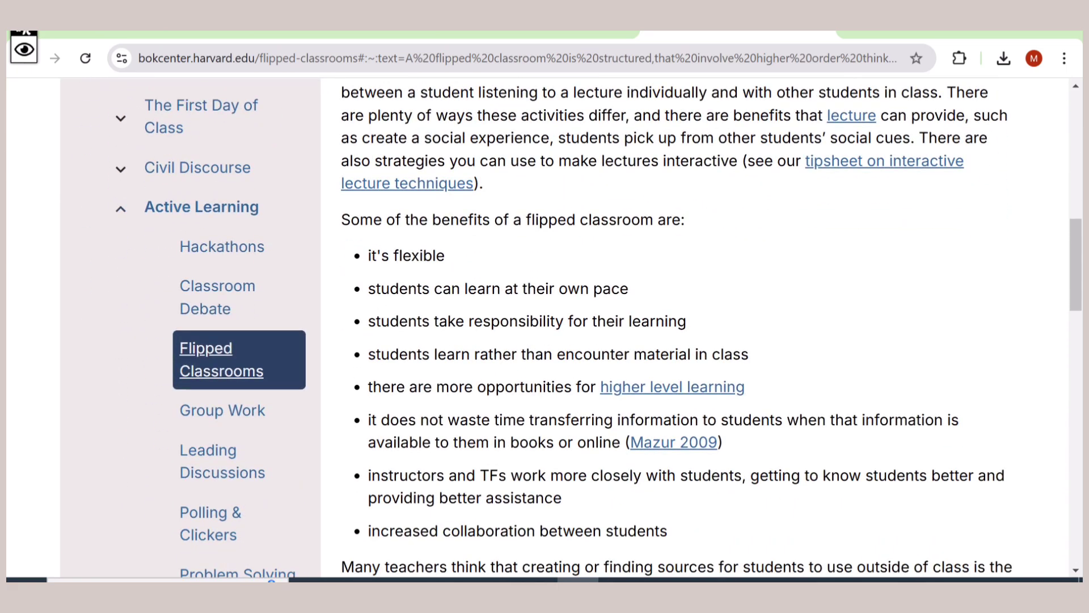
pyautogui.scroll(-5, 538, 328)
pyautogui.scroll(18, 537, 327)
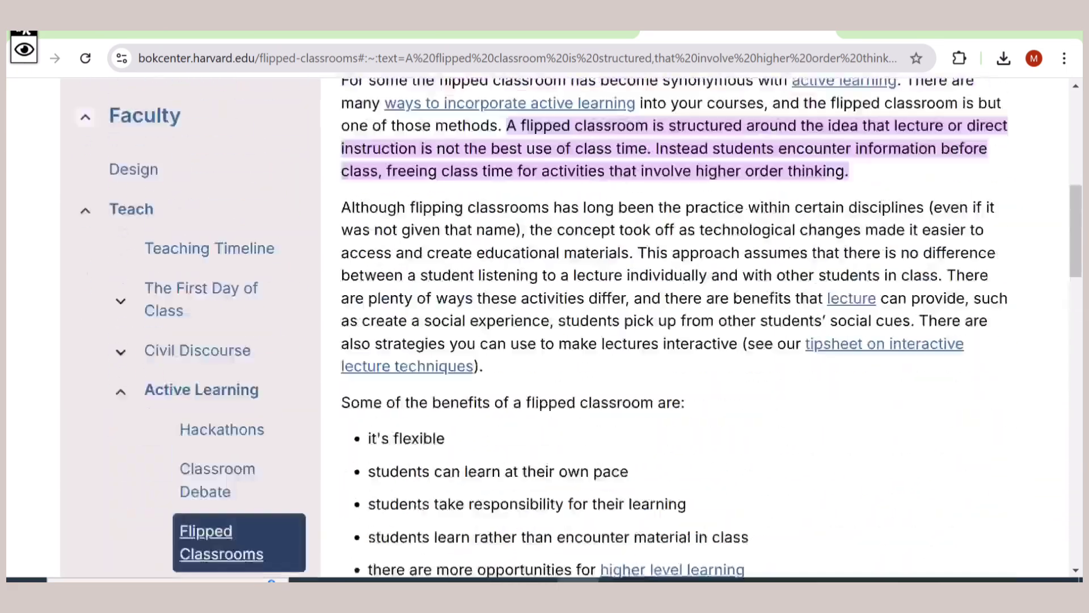
pyautogui.scroll(-6, 538, 328)
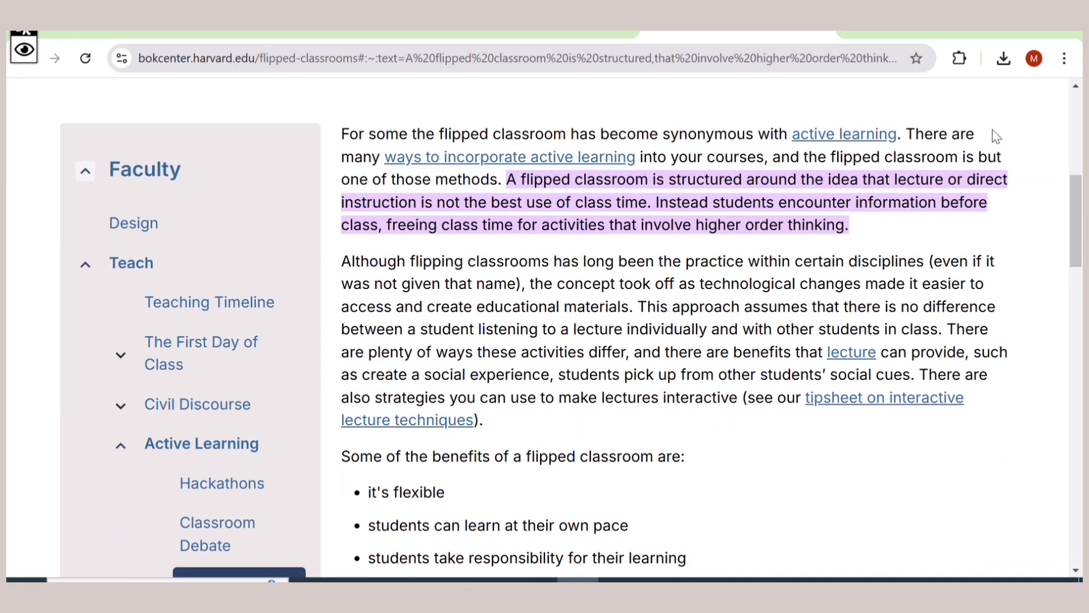
pyautogui.scroll(5, 952, 126)
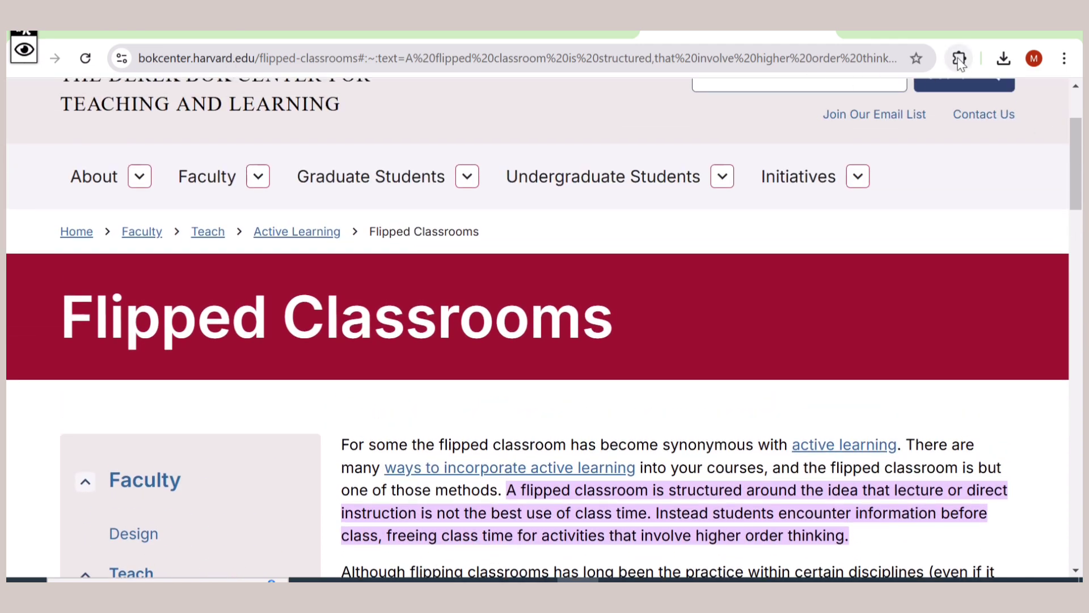
pyautogui.click(958, 58)
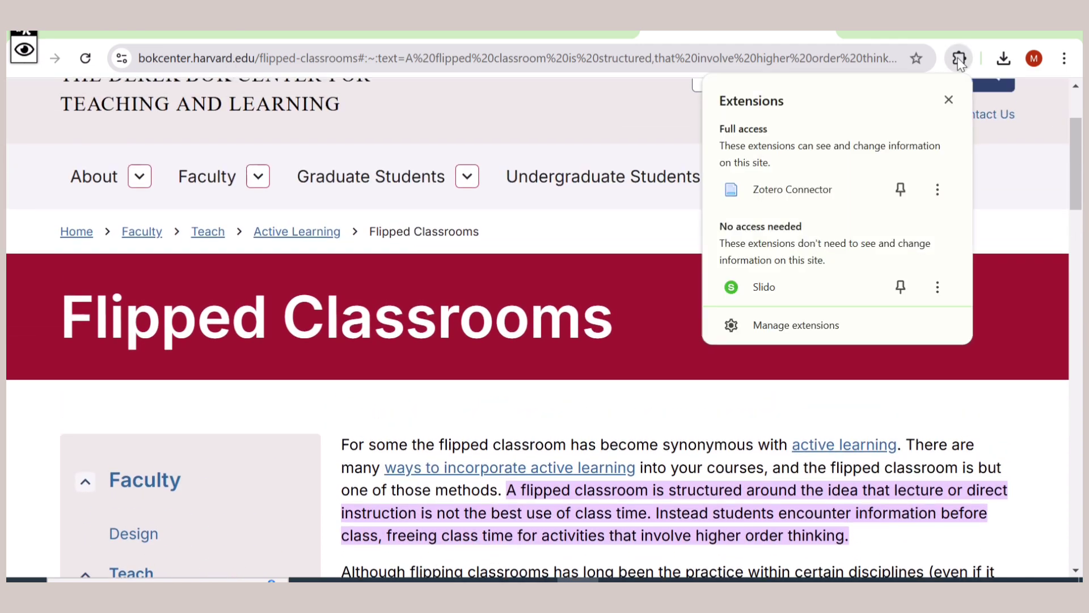
pyautogui.click(808, 195)
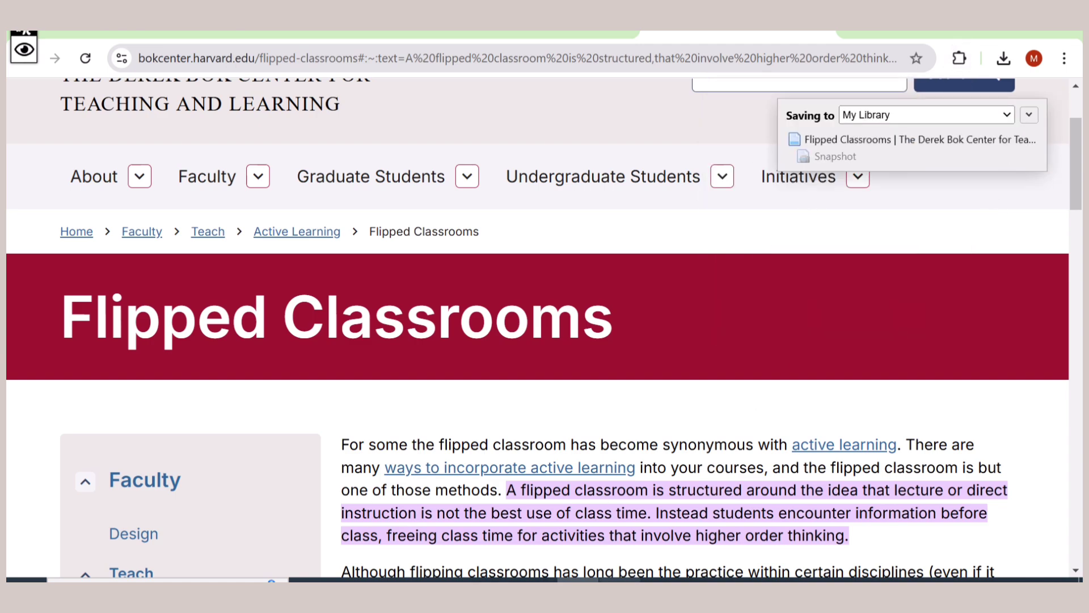
# Switch to Zotero, open the web page of the saved "Flipped Classrooms" item, and return to the library
pyautogui.click(620, 579)
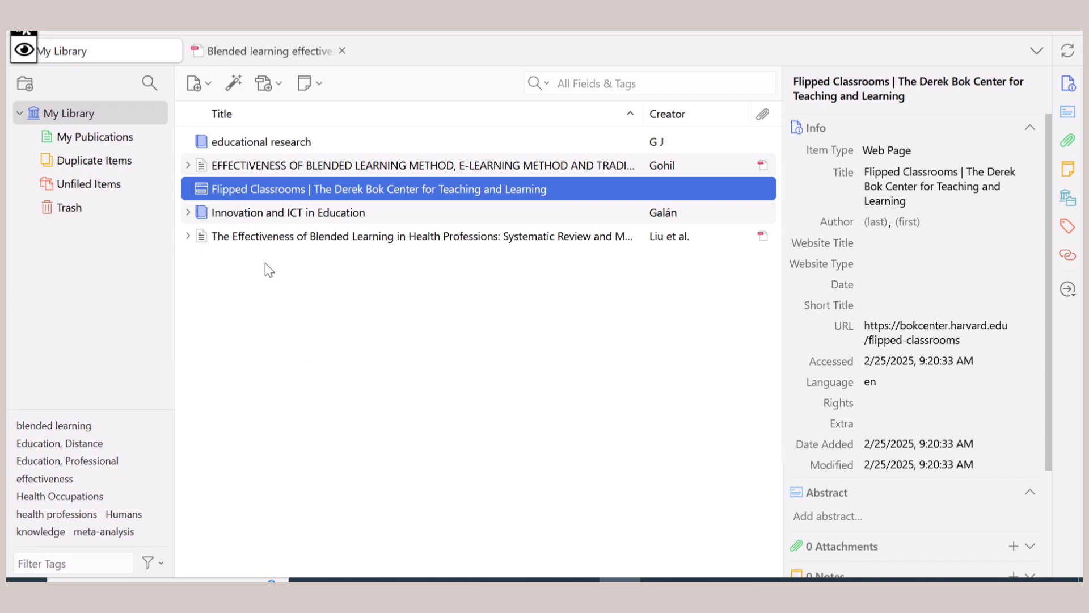
pyautogui.doubleClick(253, 196)
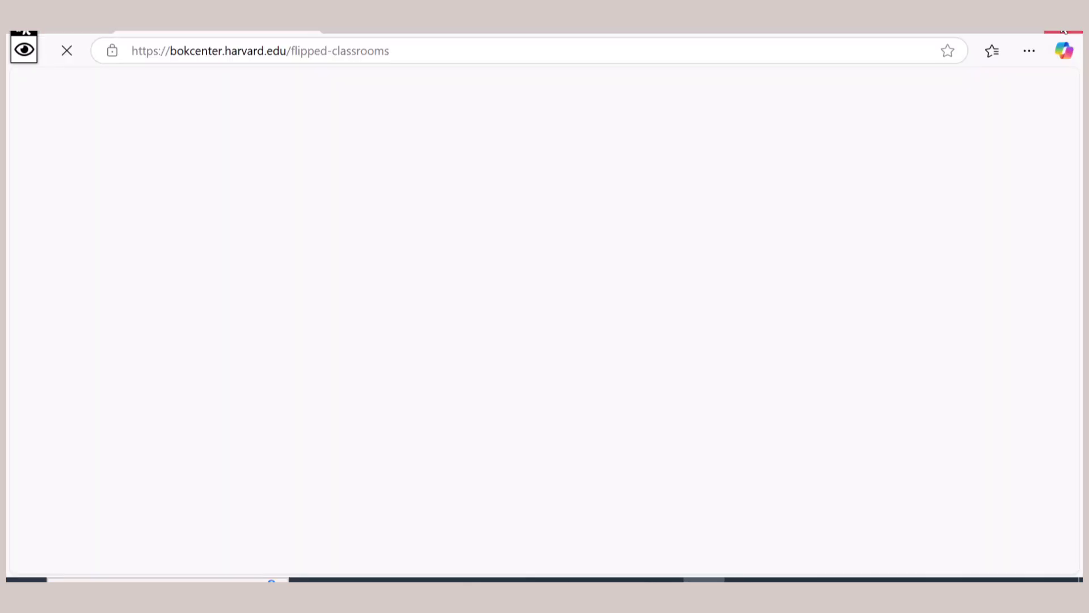
pyautogui.hotkey('alt', 'Tab')
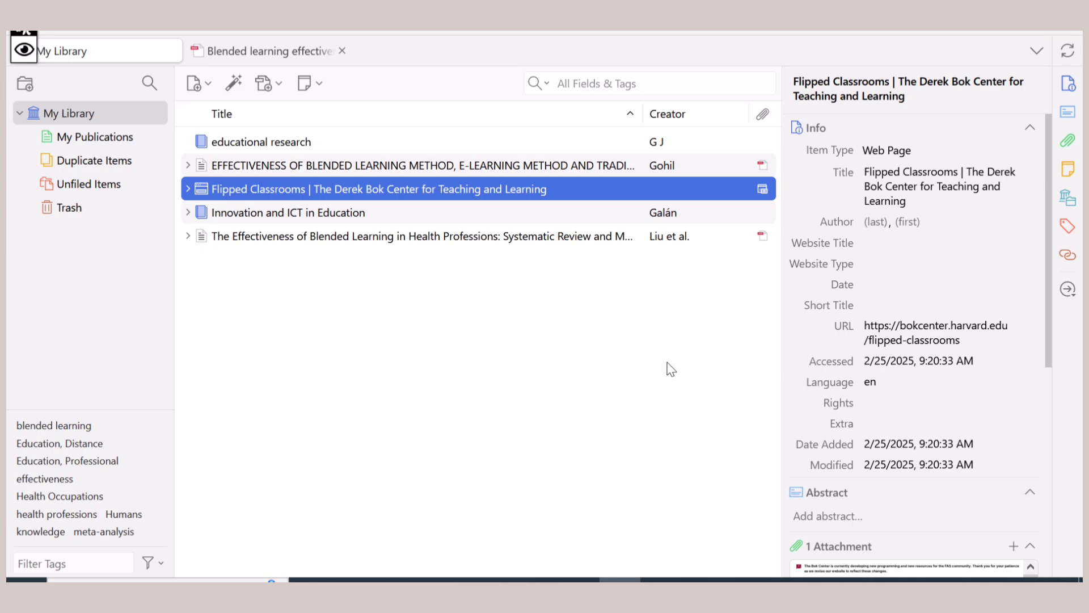
pyautogui.click(208, 84)
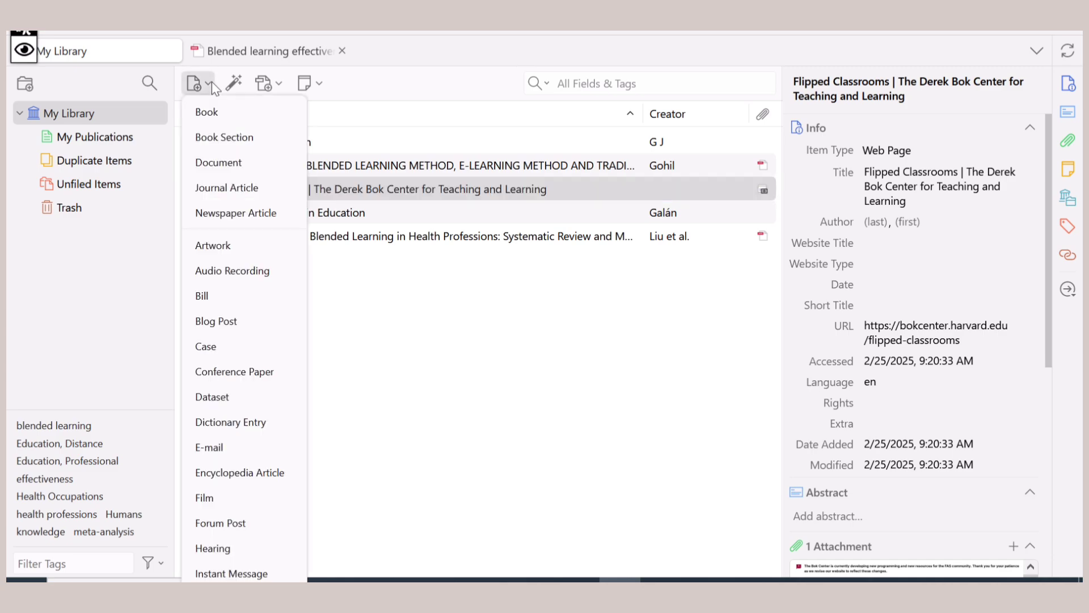
pyautogui.click(351, 338)
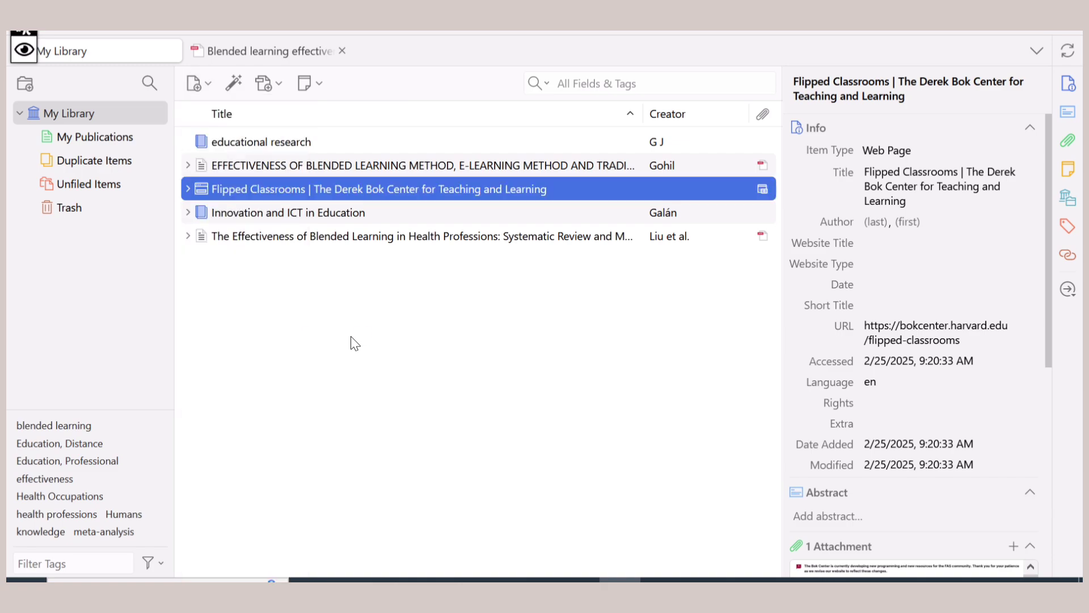